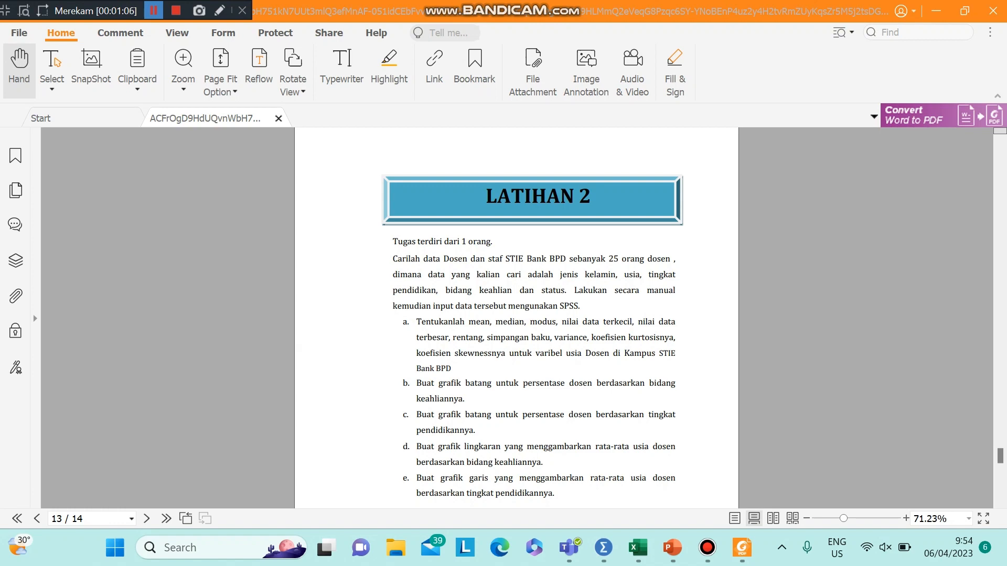
Step: Switch to the SPSS Data Editor, maximize its window and review the value labels defined for the Gender variable
key("alt+Tab")
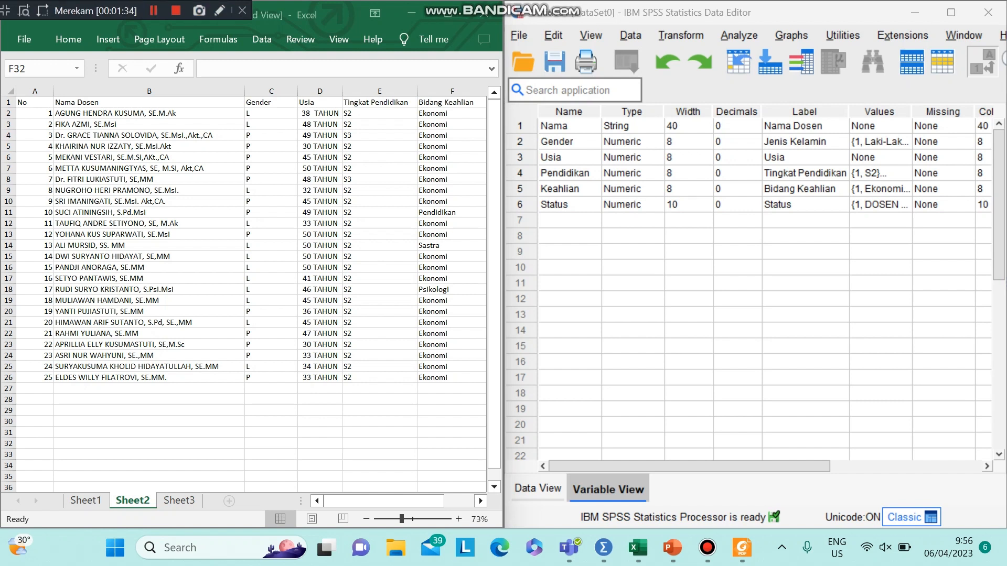
left_click(951, 12)
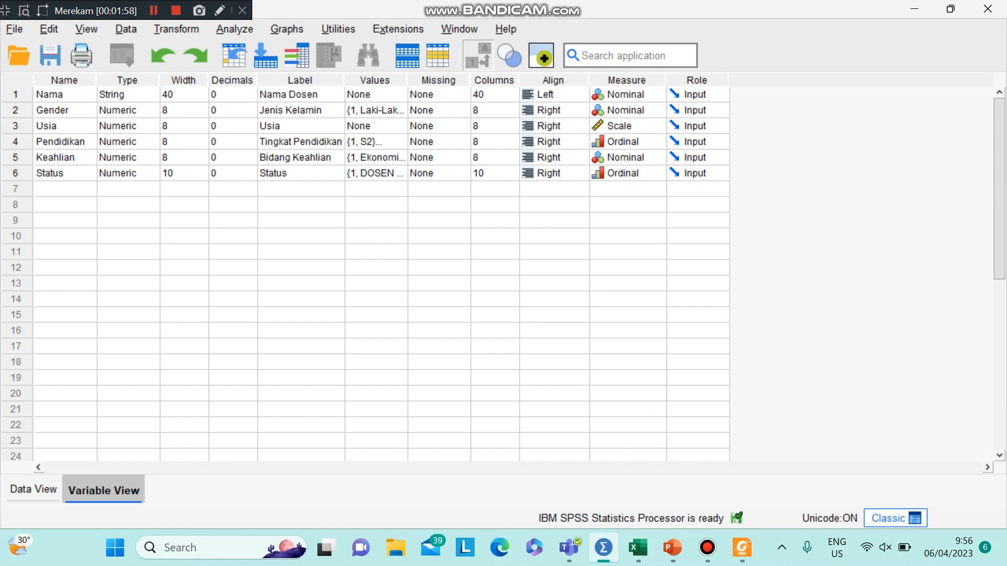
left_click(376, 110)
left_click(400, 110)
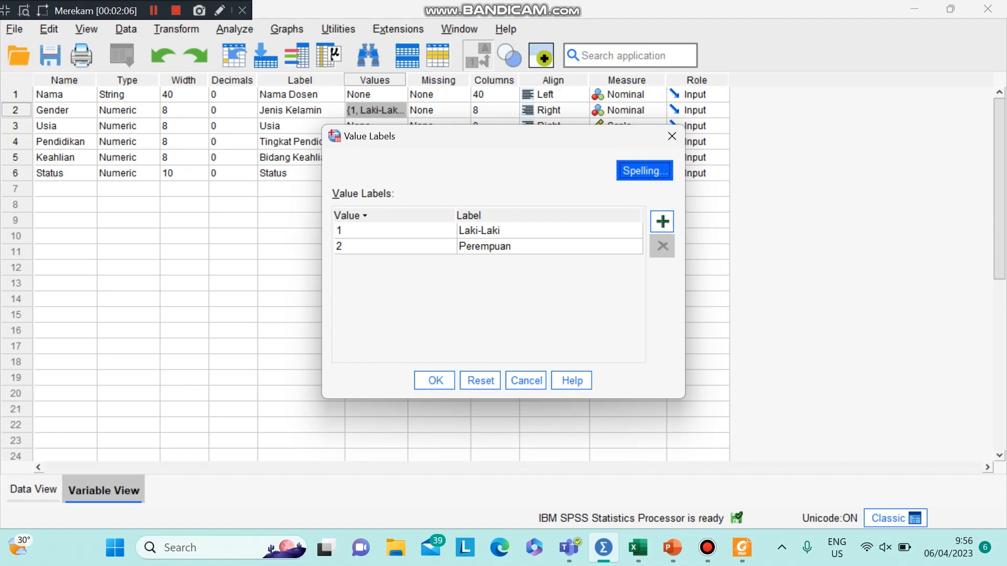
left_click(435, 381)
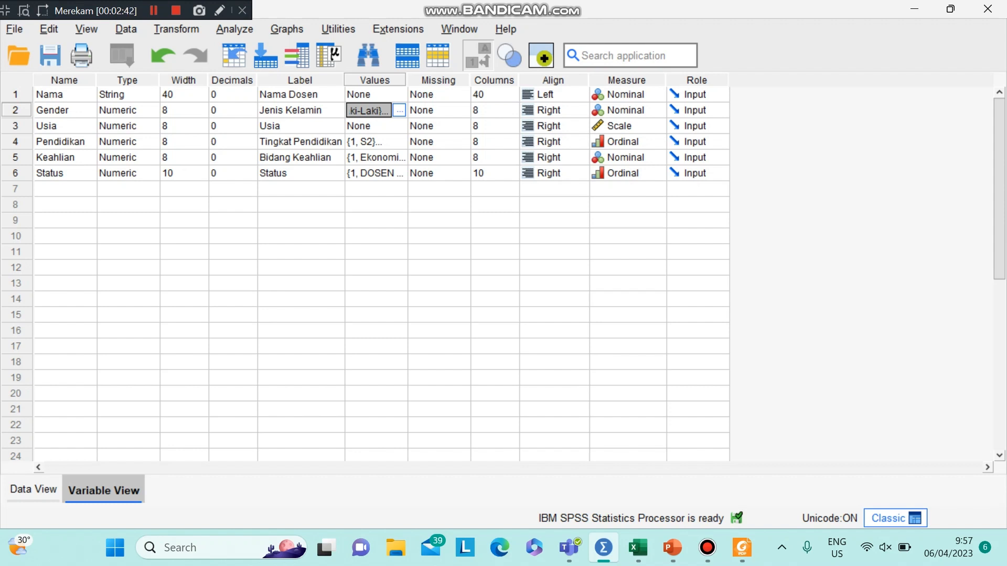
Step: Review the value labels defined for the Pendidikan and Keahlian variables
left_click(369, 142)
left_click(400, 142)
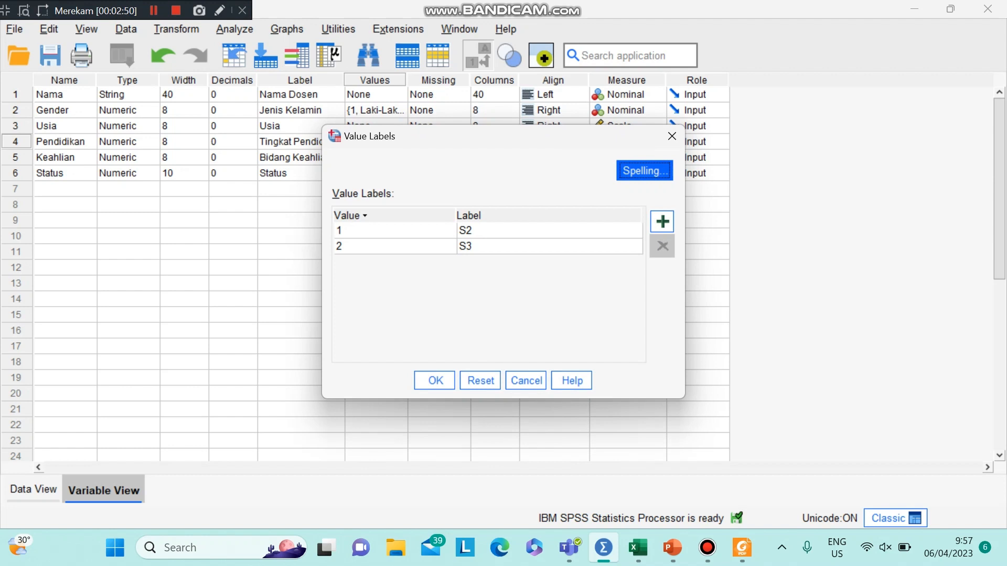
left_click(435, 381)
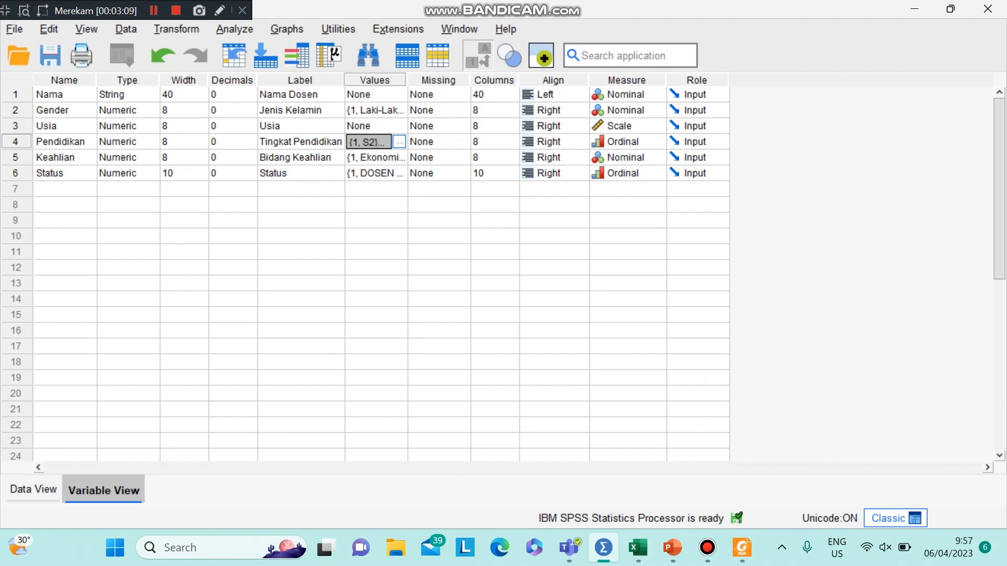
left_click(369, 158)
left_click(399, 158)
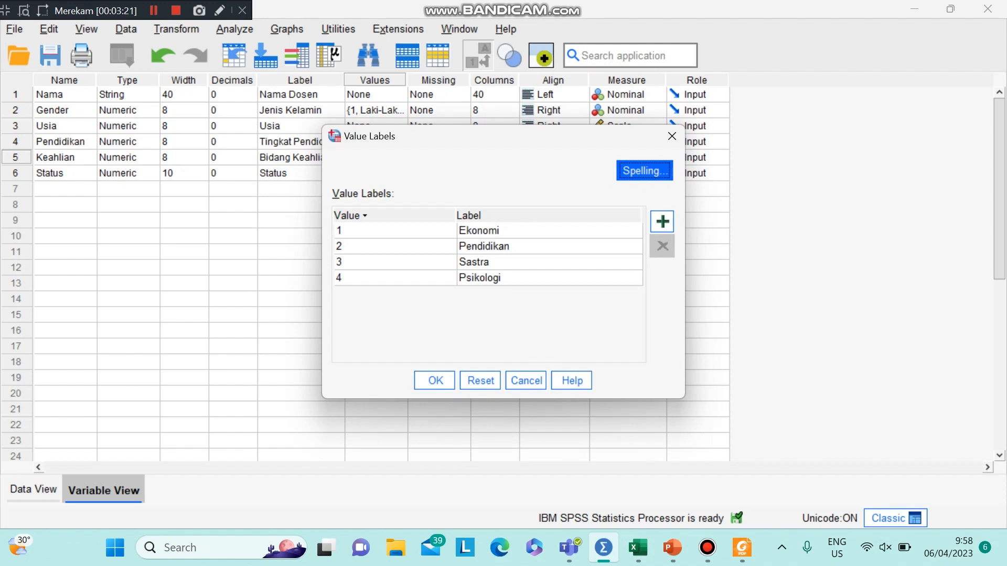
left_click(435, 380)
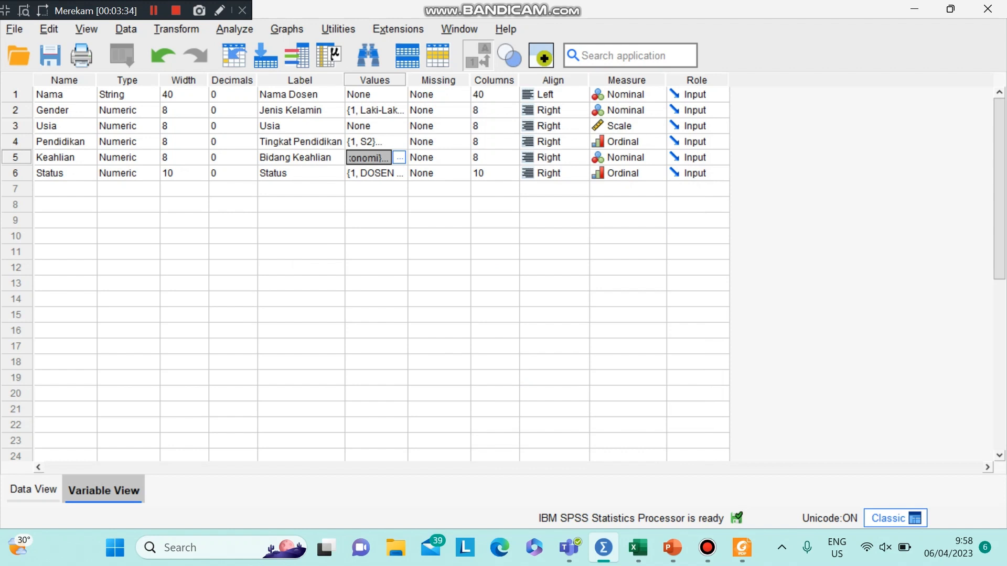
Step: Review the value labels defined for the Status variable
left_click(369, 173)
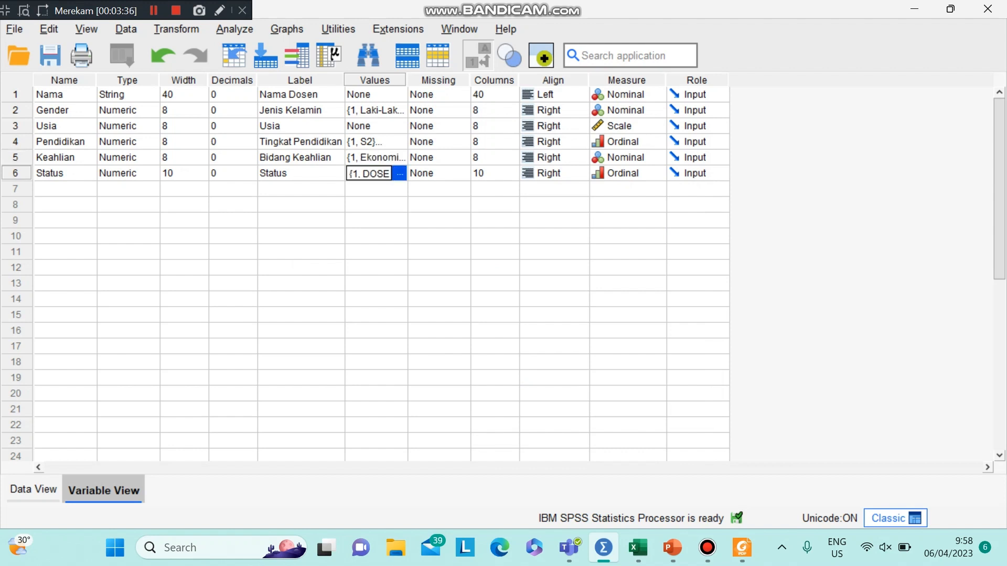
left_click(399, 173)
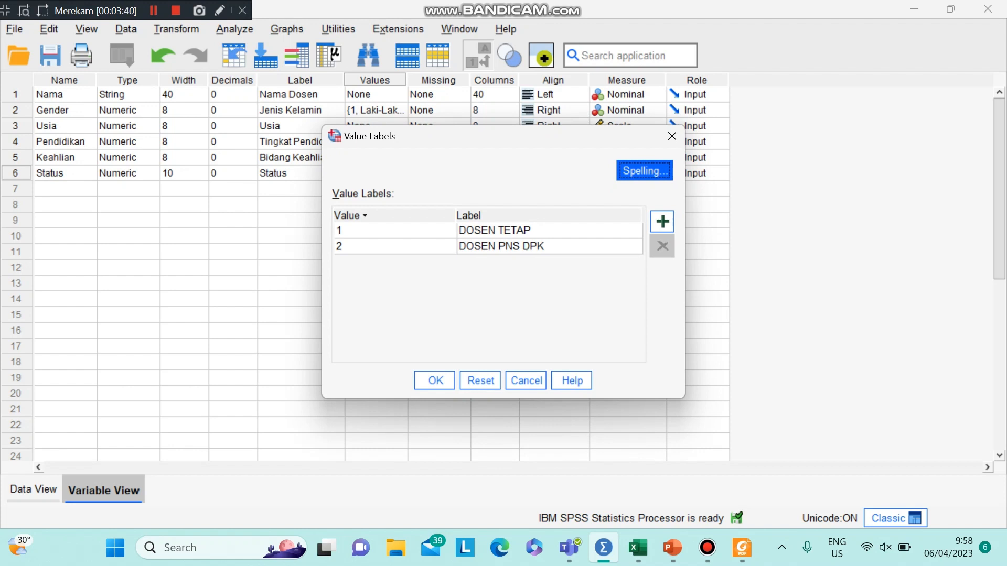
left_click(435, 380)
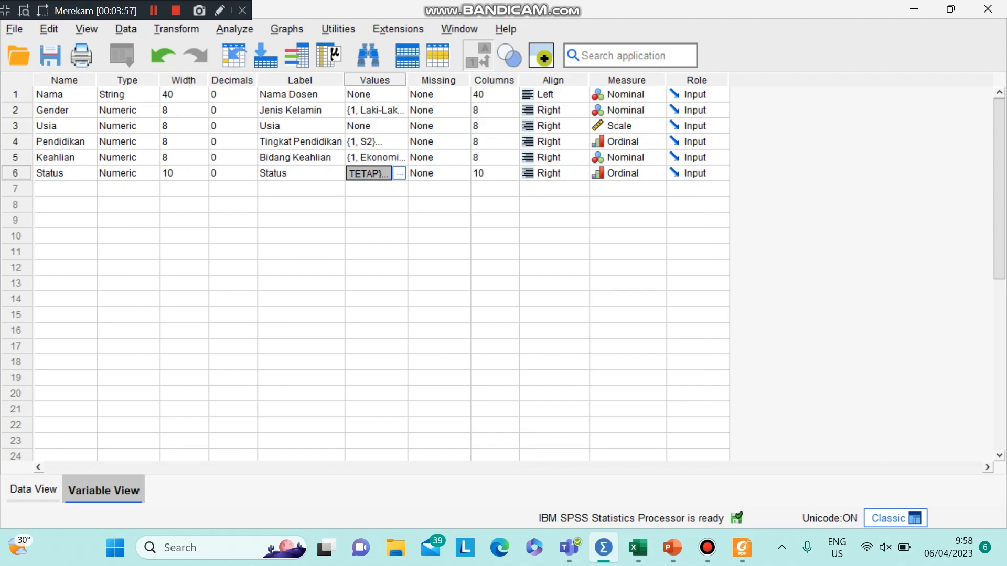
Step: In the case data, enter 1 (Ekonomi) as the Keahlian value for case 18
left_click(33, 489)
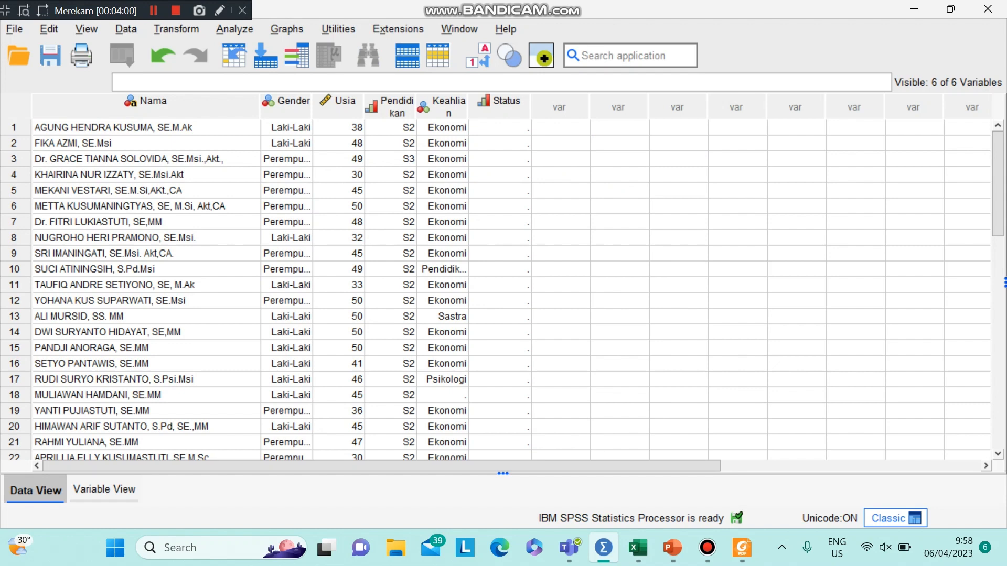
scroll(502, 290, "down", 4)
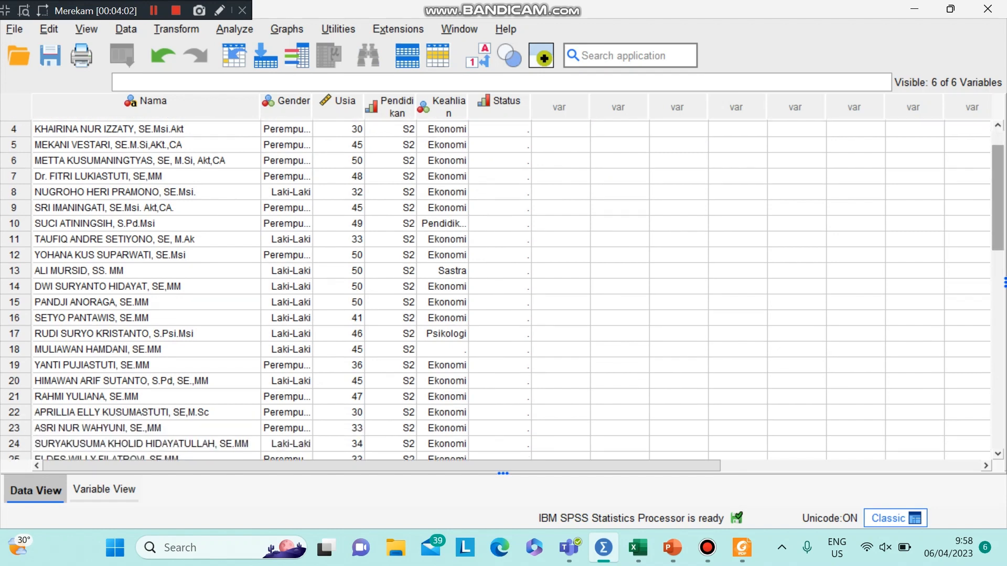
scroll(502, 291, "up", 2)
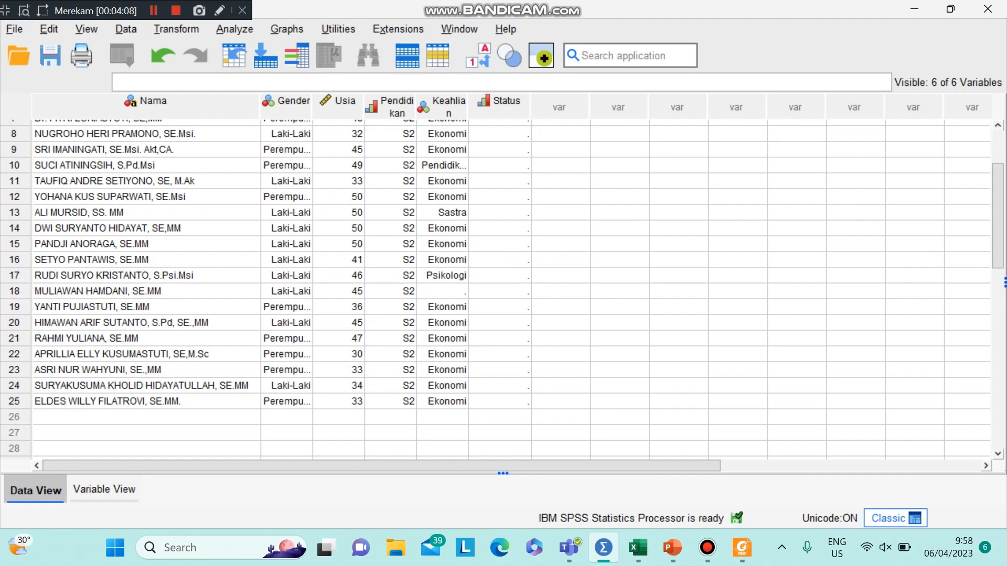
left_click(442, 291)
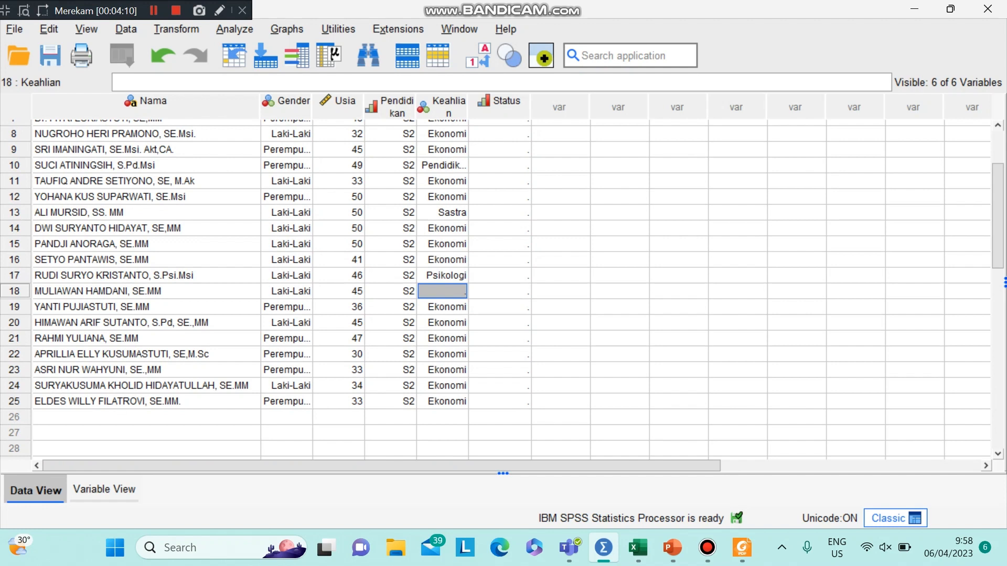
type("1")
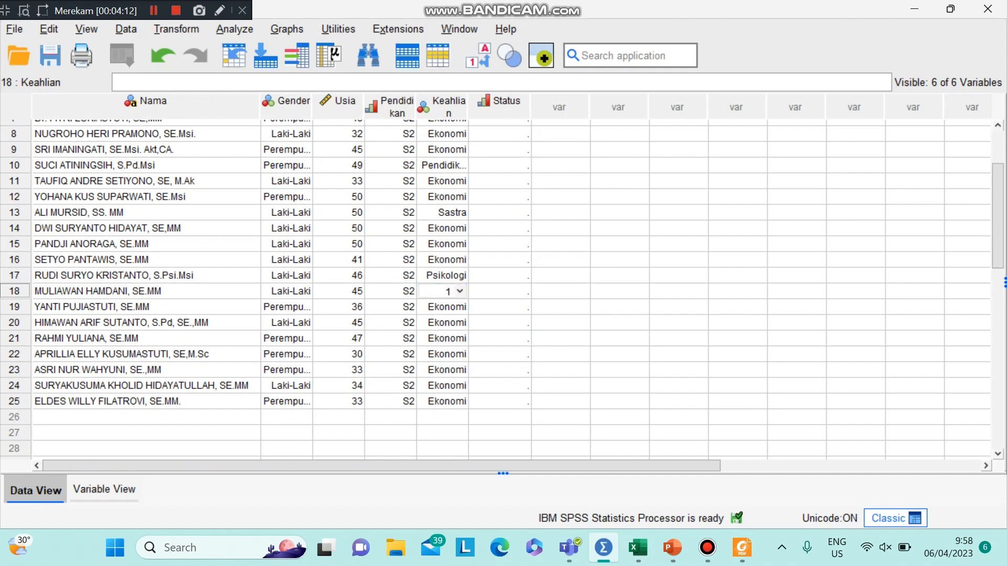
key("Tab")
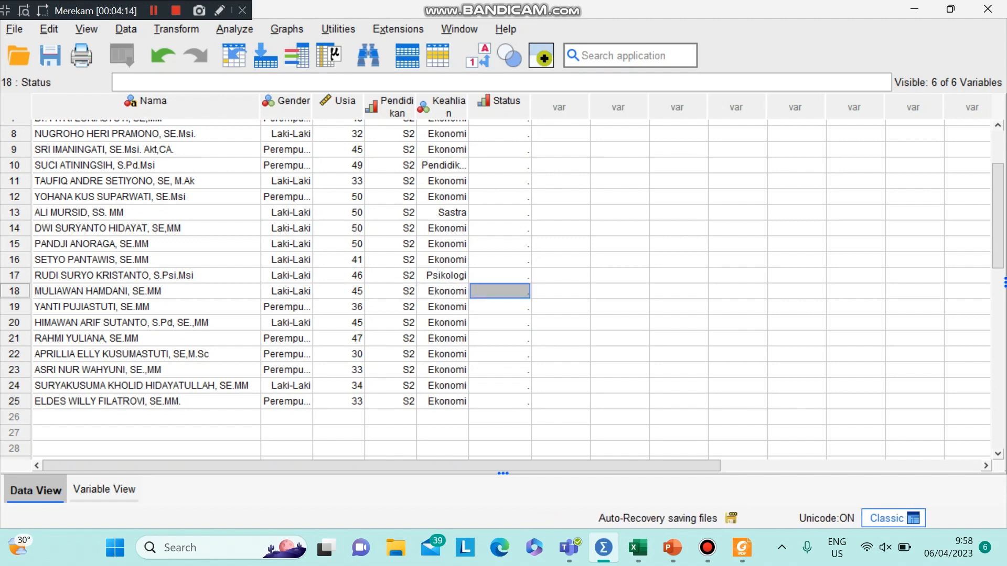
left_click(154, 10)
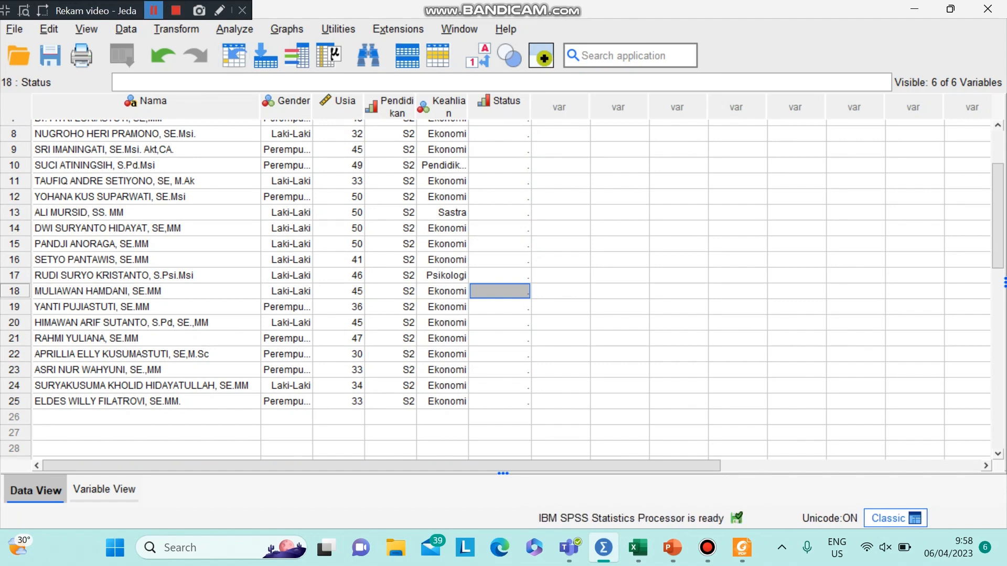
left_click(153, 11)
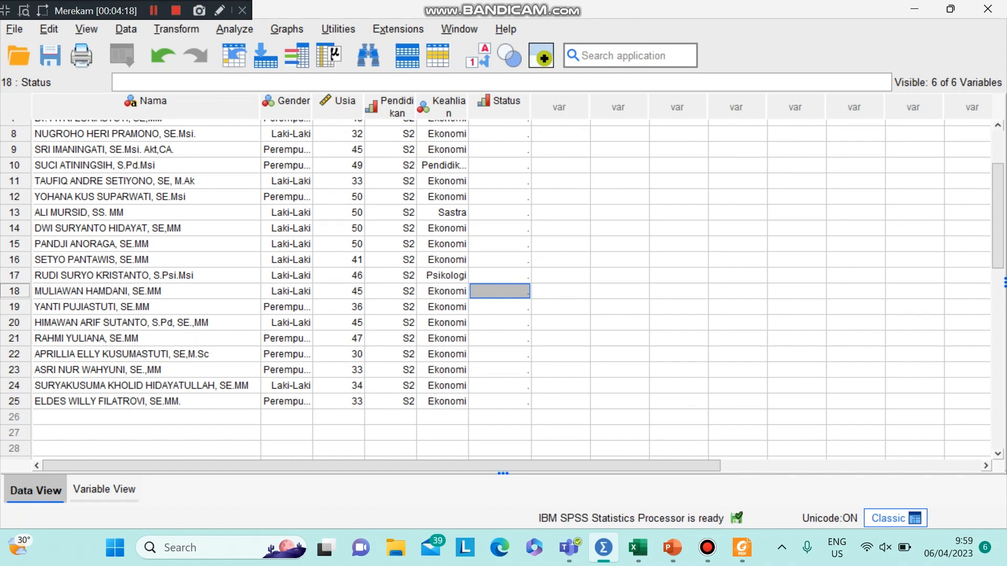
left_click(154, 10)
left_click(154, 10)
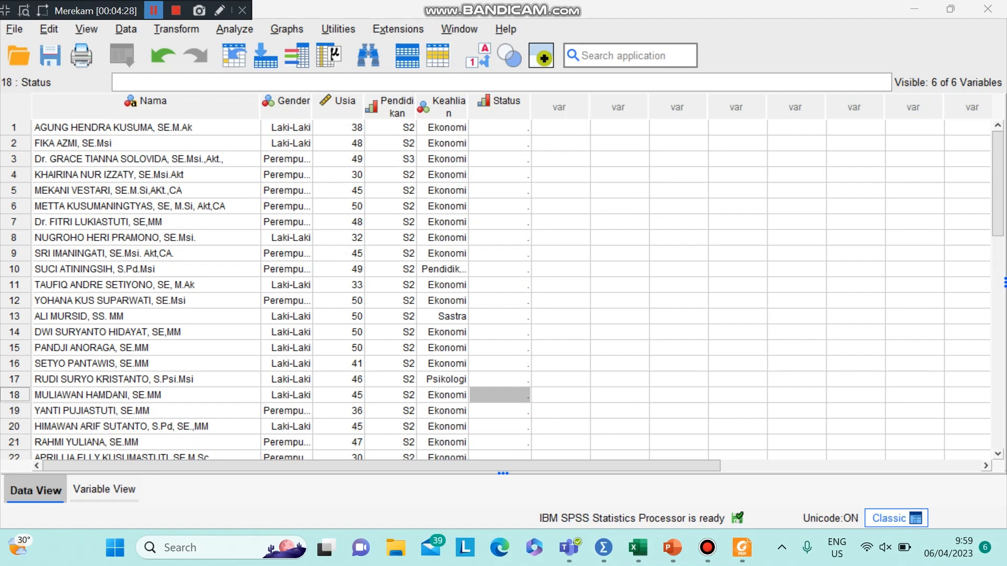
Step: Check the Latihan 2 questions in the PDF, and set up a Frequencies analysis in SPSS with Usia as its variable
key("alt+Tab")
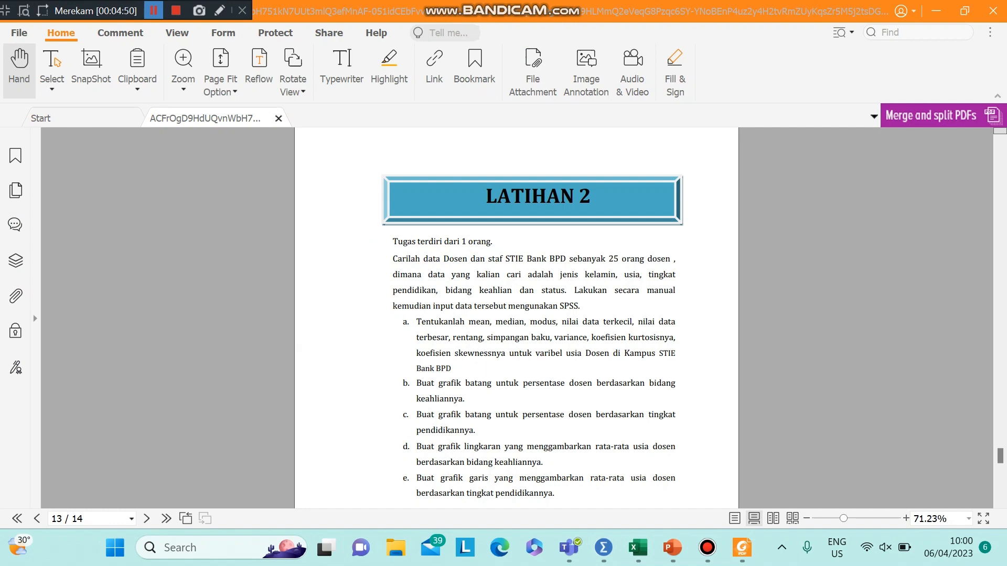
key("alt+Tab")
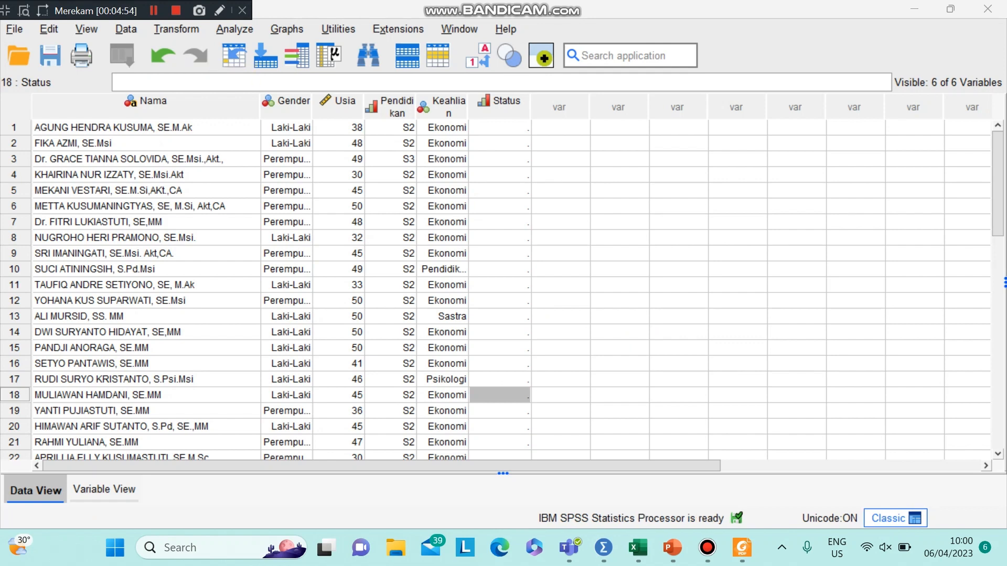
left_click(234, 29)
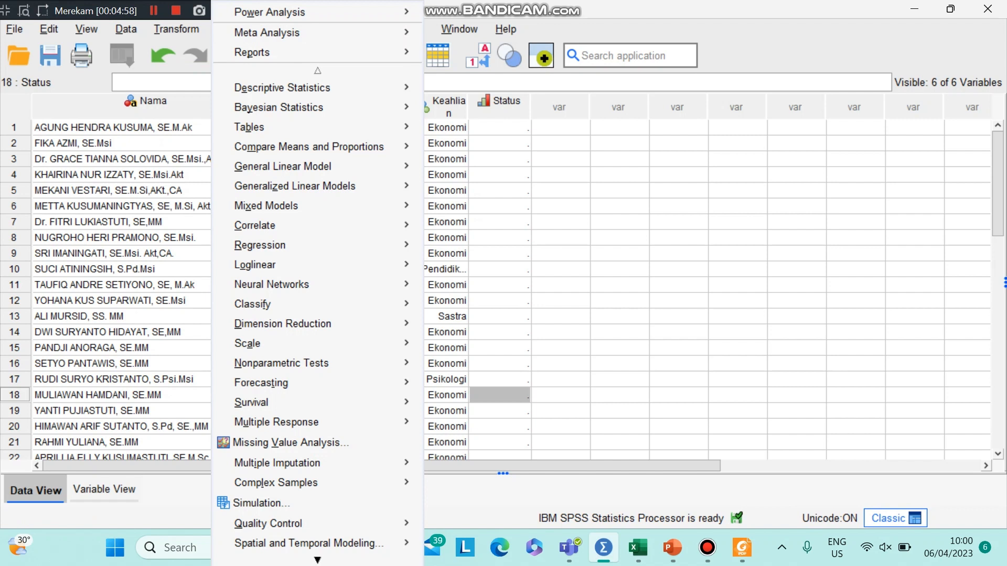
mouse_move(283, 87)
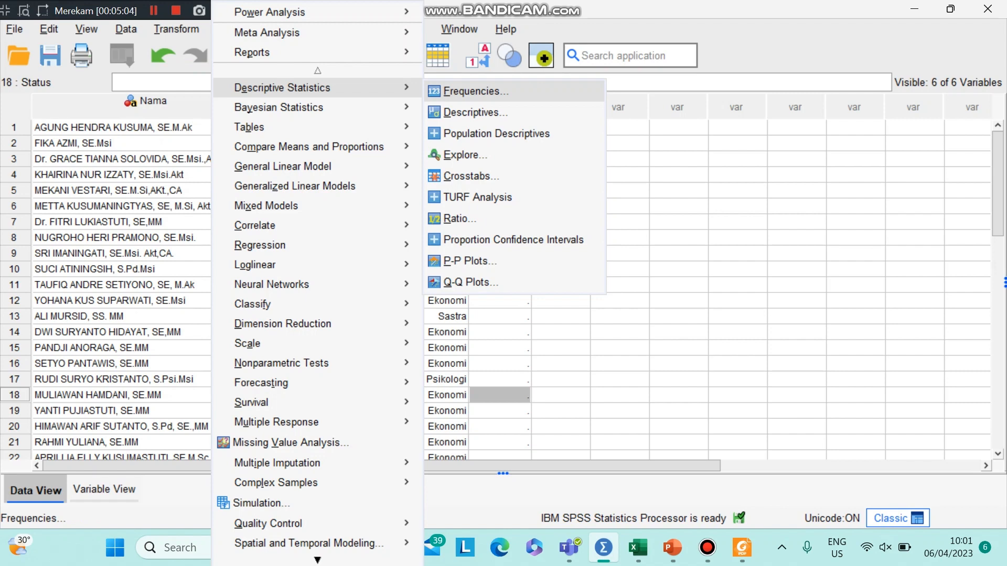
left_click(472, 91)
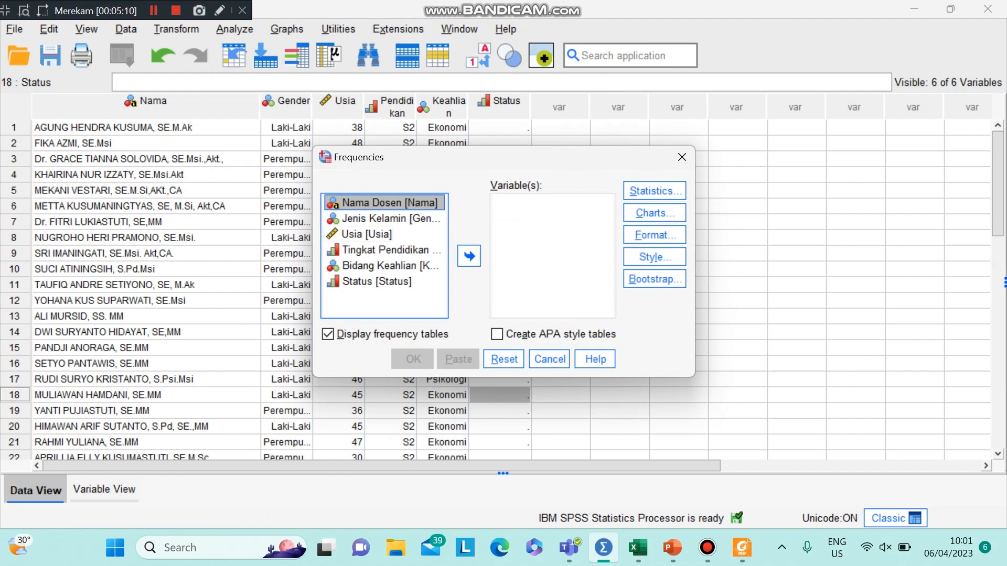
left_click(367, 234)
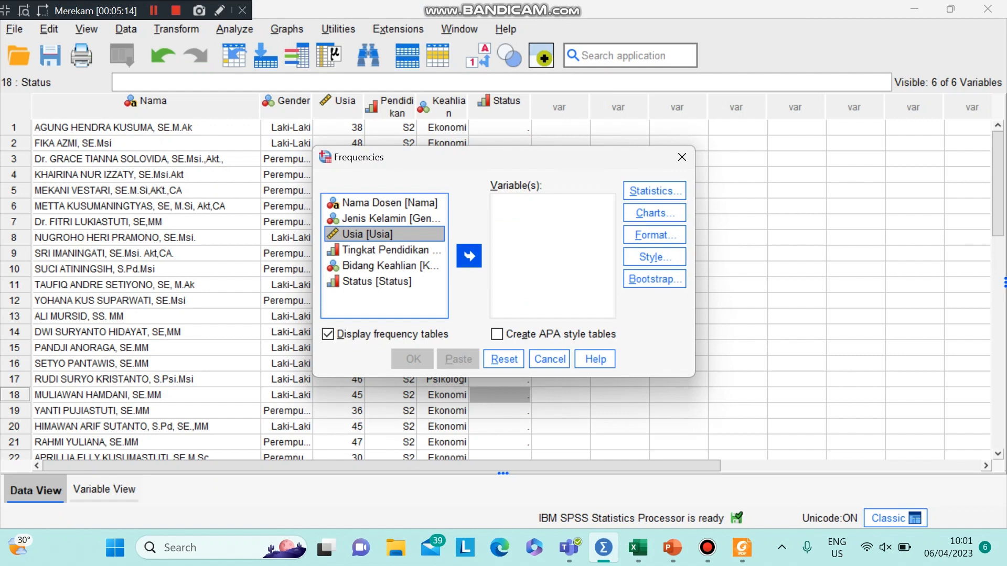
left_click(469, 256)
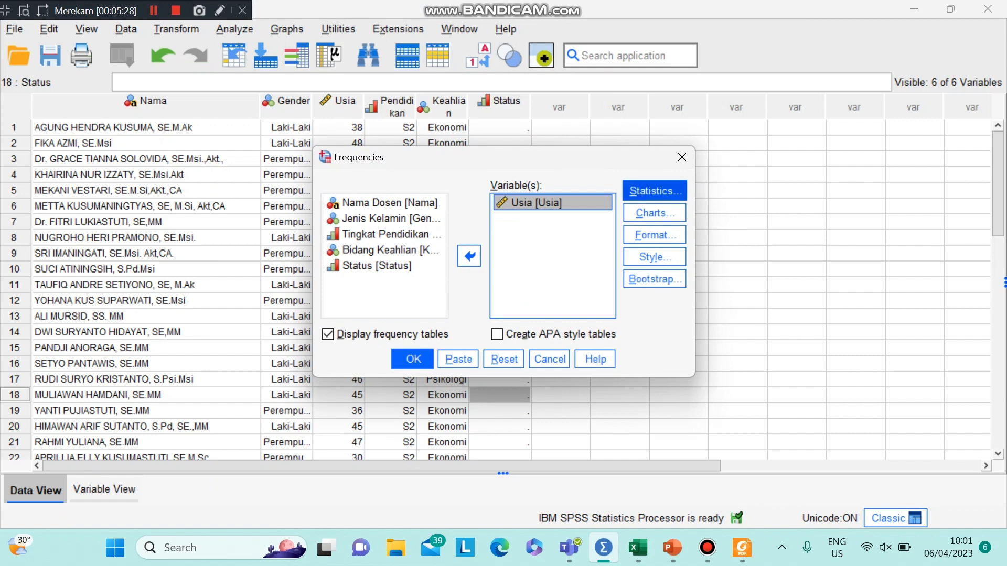
Step: Include the mean, median and mode in the Frequencies statistics for Usia
left_click(654, 191)
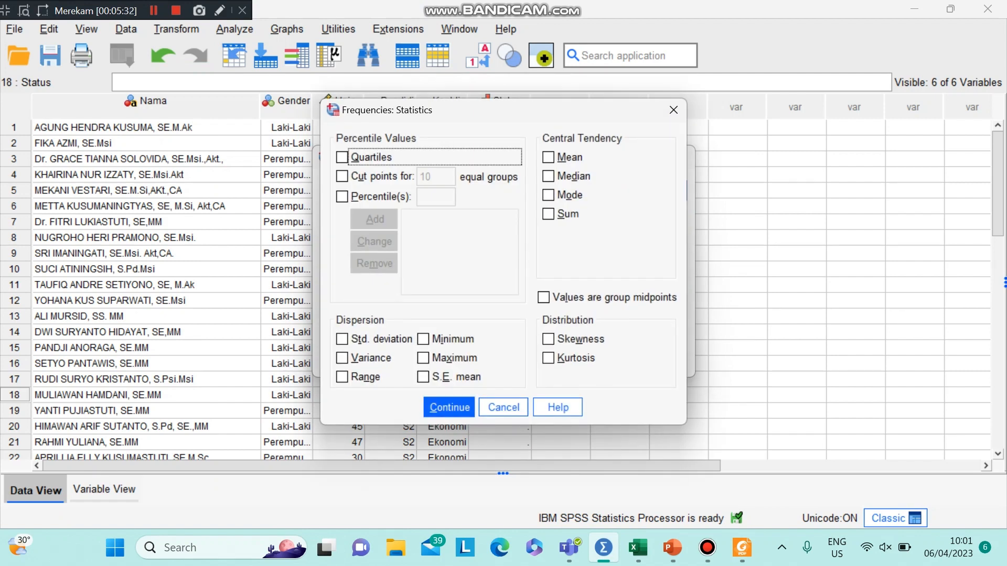
left_click(548, 158)
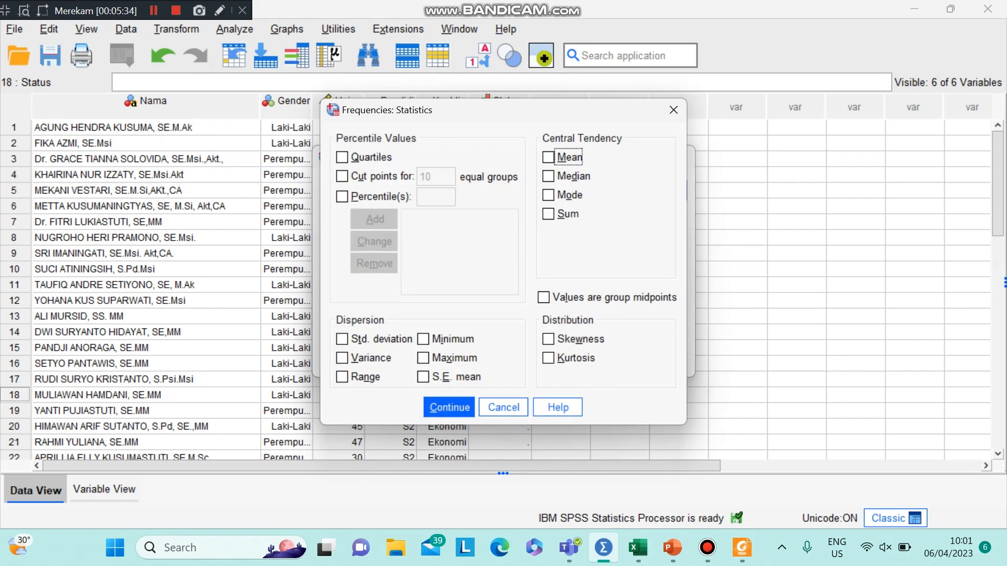
left_click(548, 176)
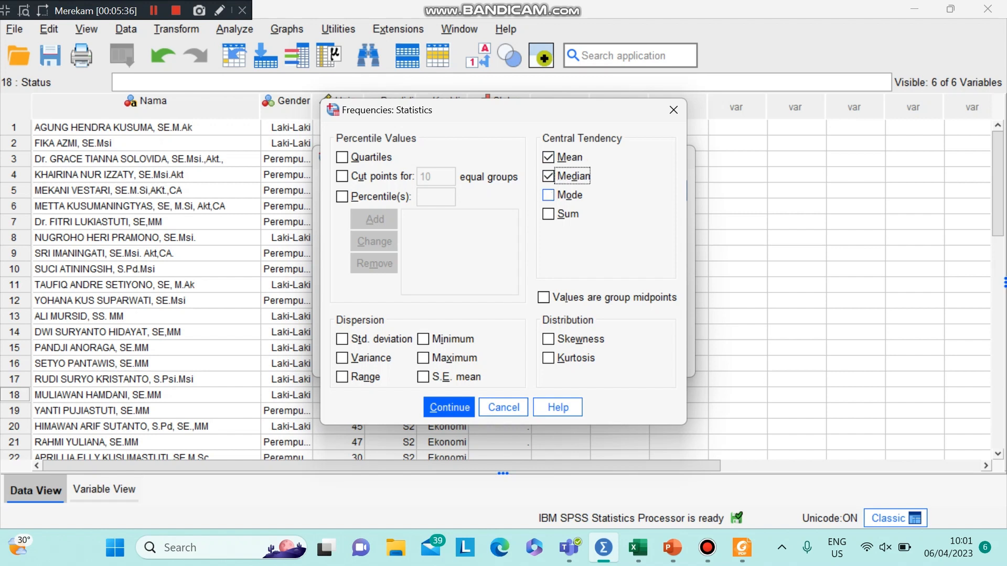
left_click(548, 195)
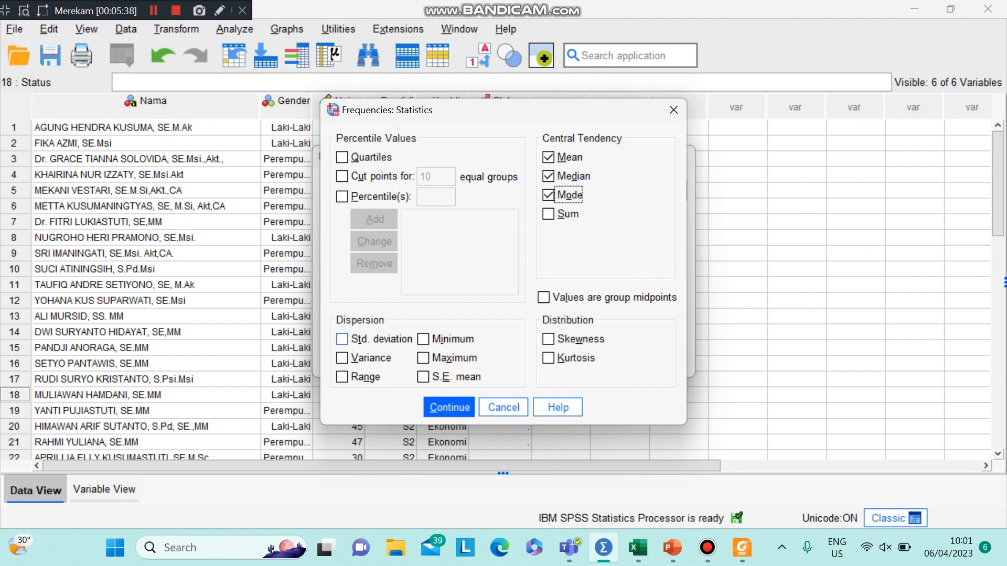
Step: Add standard deviation, variance, range, minimum and maximum as dispersion statistics for Usia
left_click(342, 339)
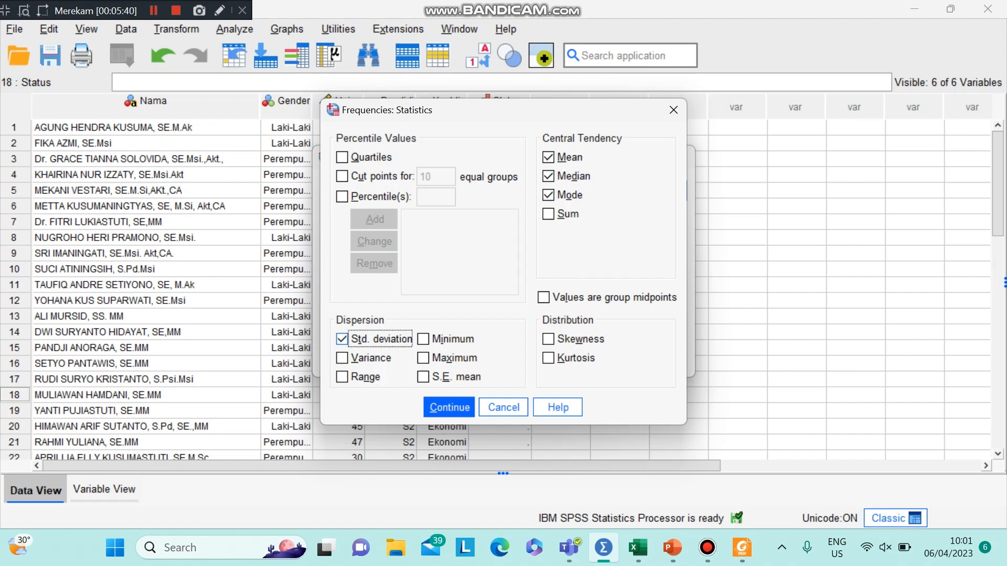
left_click(342, 358)
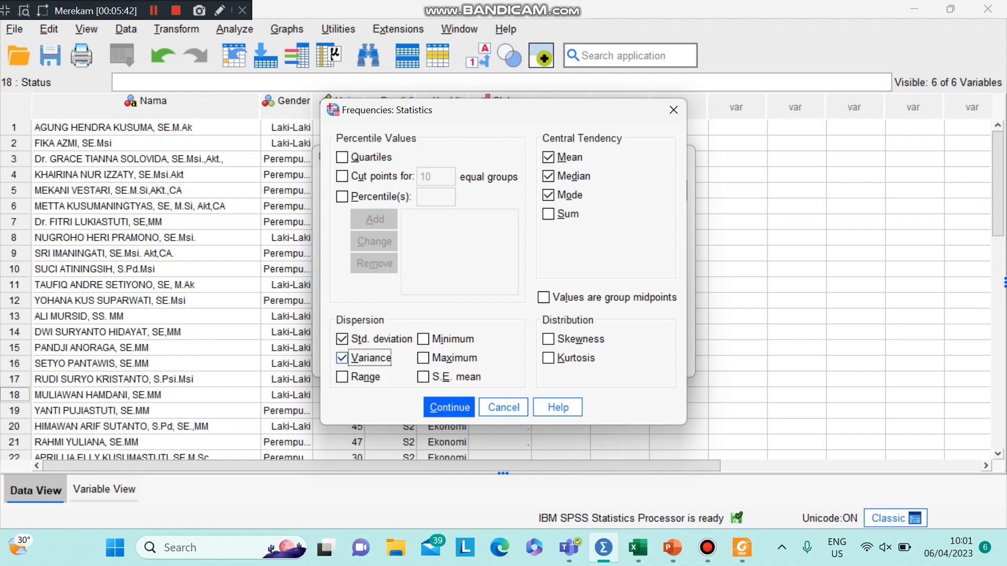
left_click(342, 377)
left_click(423, 339)
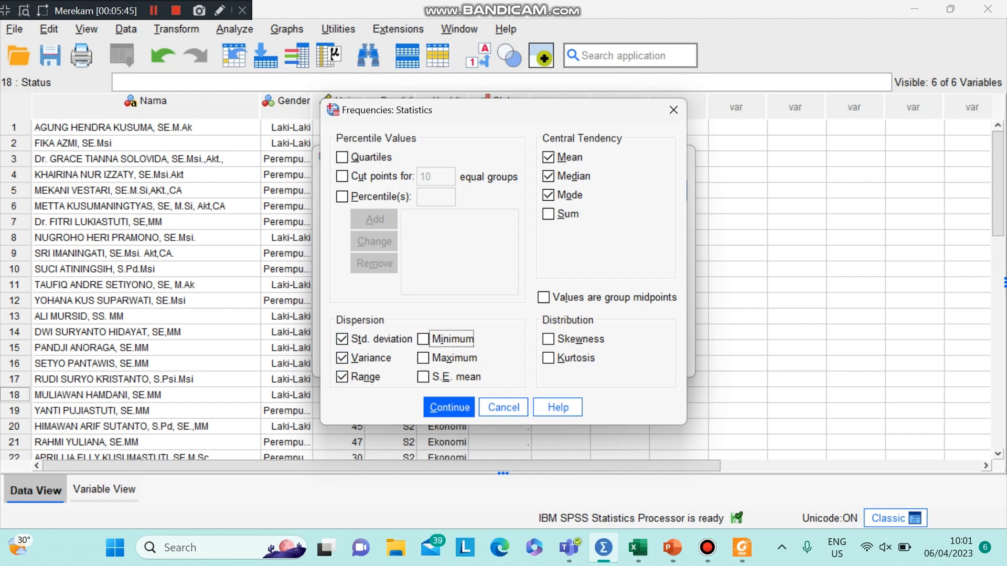
left_click(423, 358)
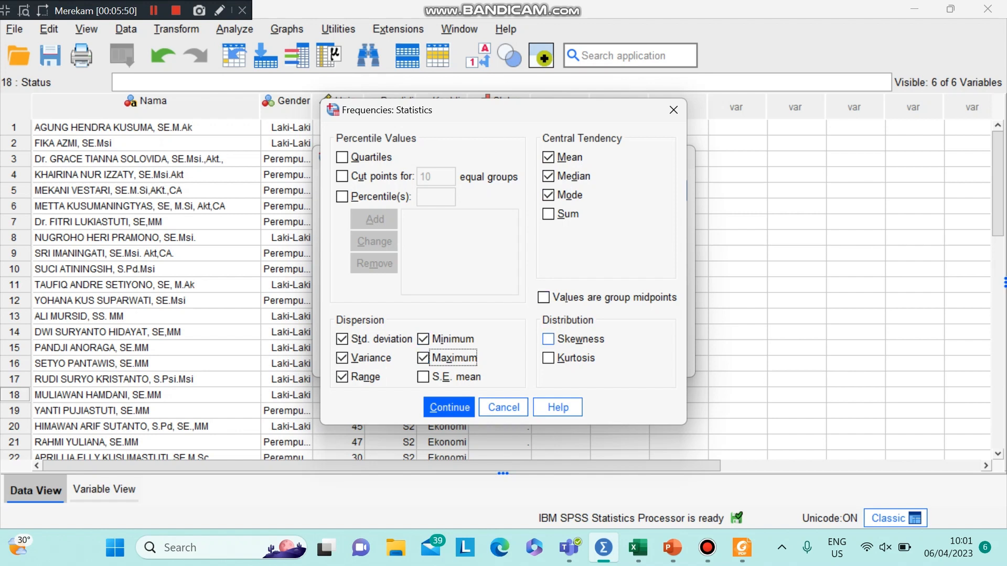
Step: Add skewness and kurtosis to the Usia statistics, run the Frequencies analysis and review its output tables
left_click(548, 338)
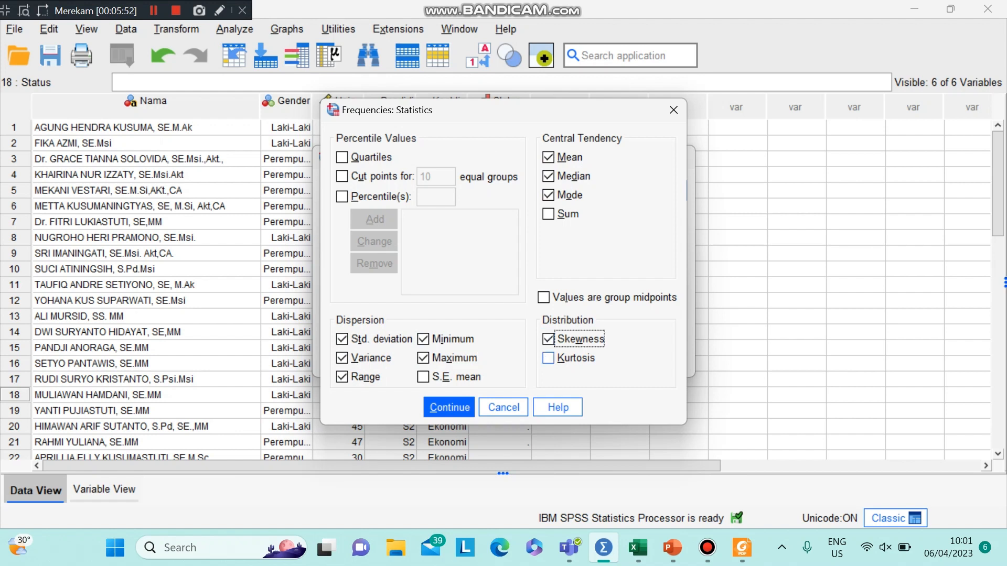
left_click(548, 357)
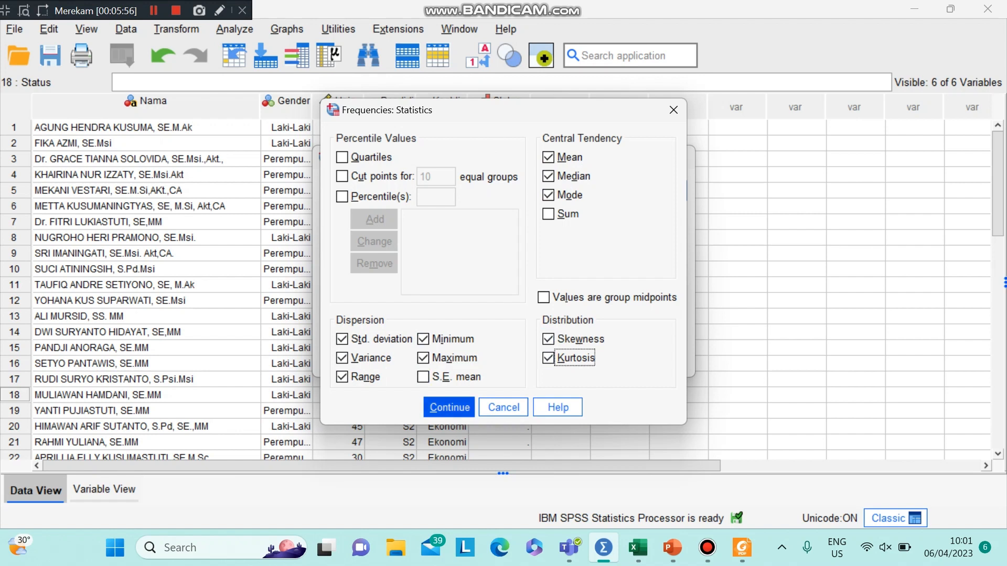
left_click(449, 407)
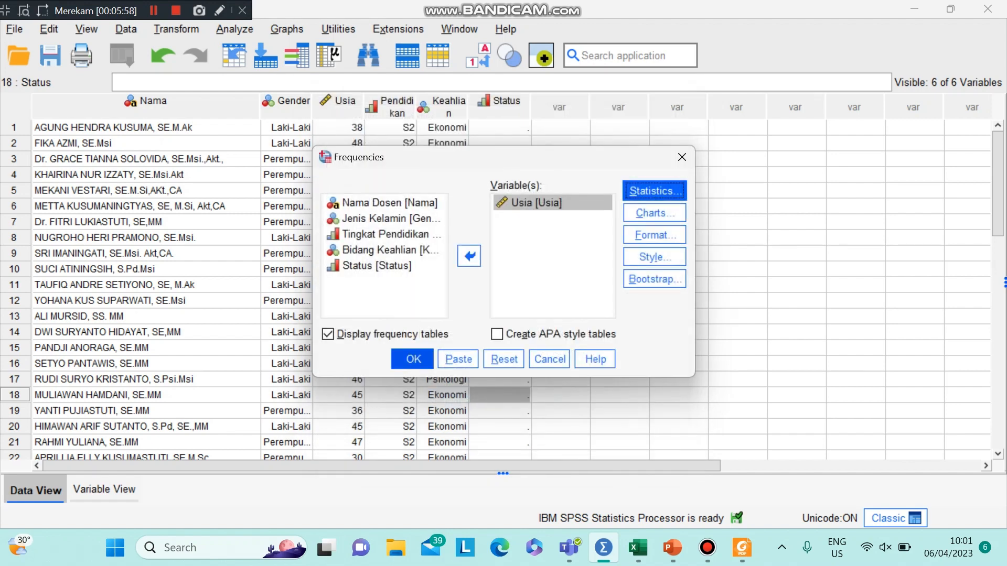
left_click(414, 359)
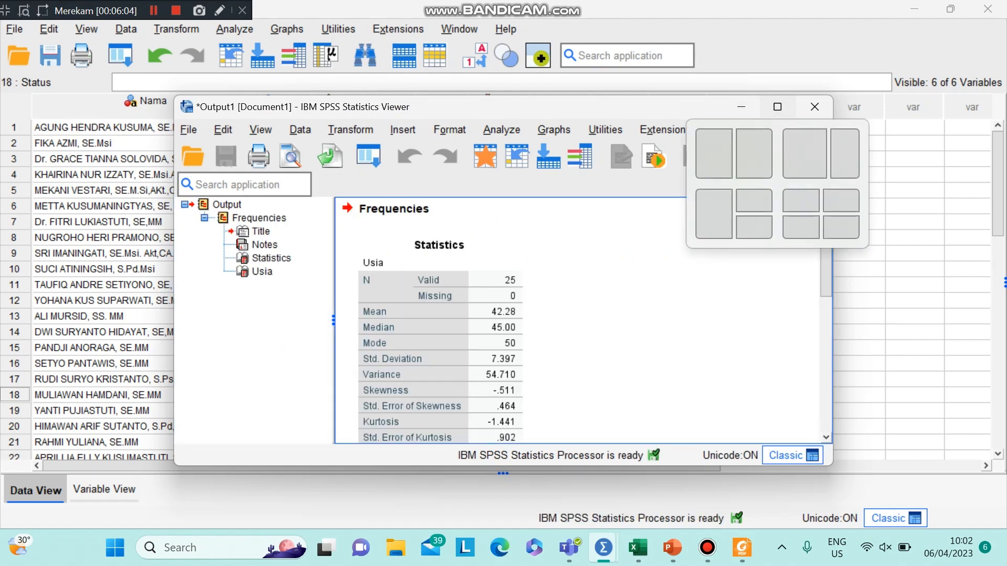
left_click(778, 107)
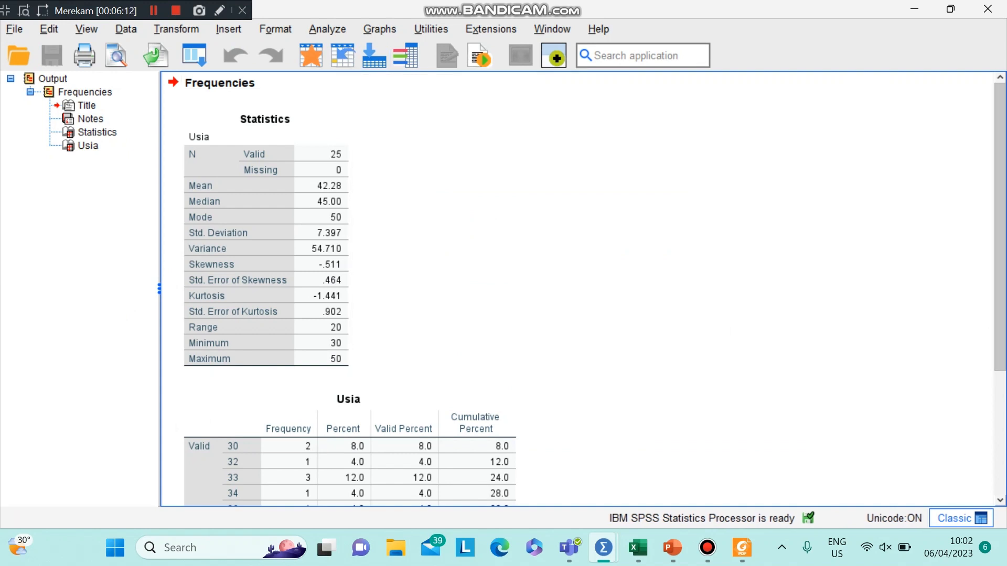
left_click_drag(1000, 226, 1001, 350)
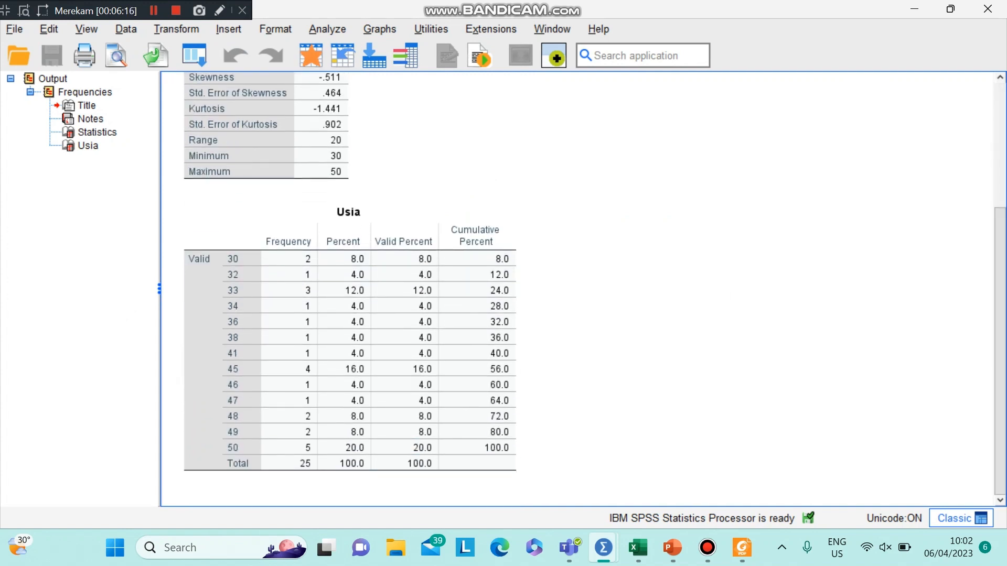
left_click(154, 11)
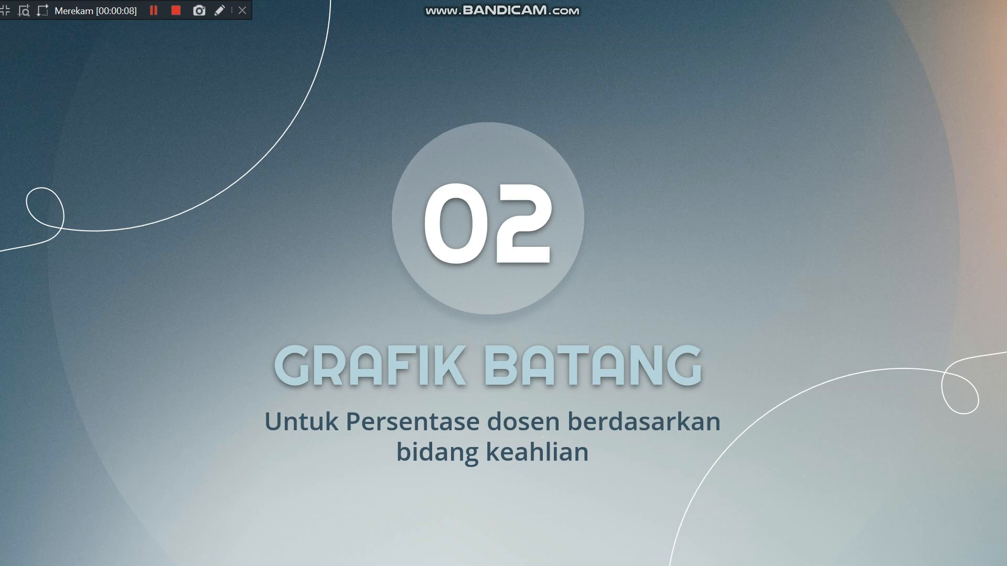
key("shift+F12")
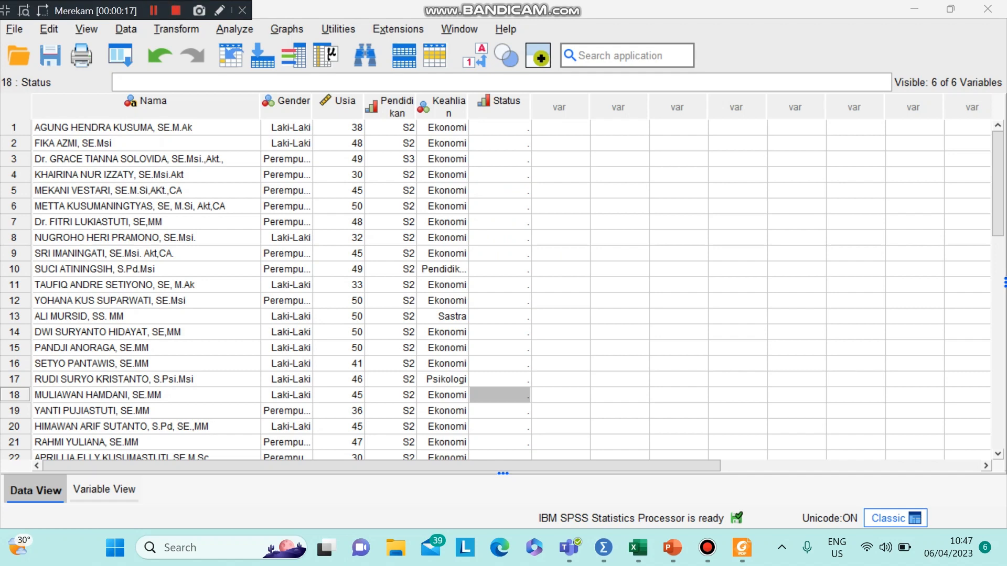
Step: Create a simple bar chart of % of cases by Bidang Keahlian, subtitled "GRAFIK BATANG PERSENTASE DOSEN BERDASARKAN BIDANG KEAHLIAN"
left_click(287, 29)
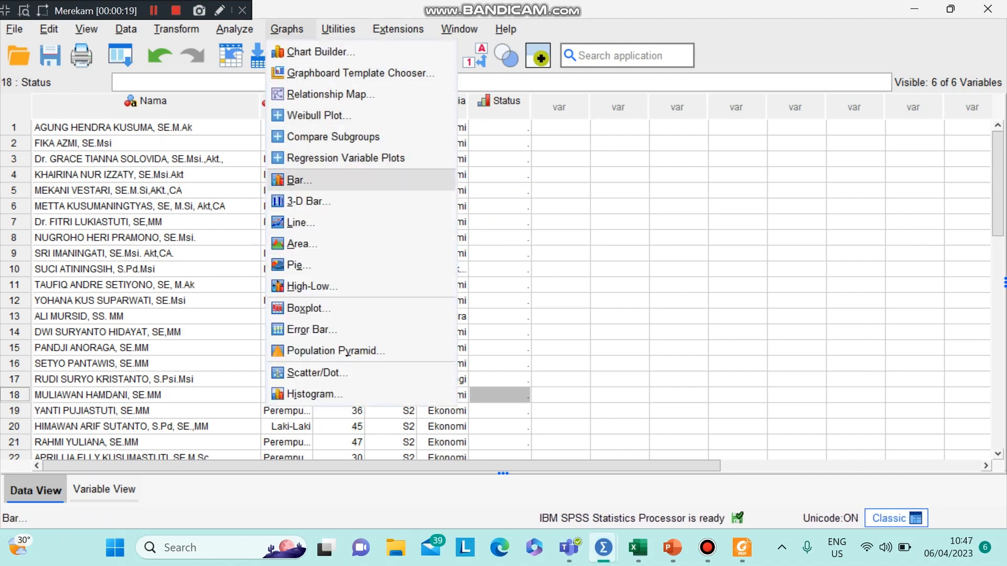
left_click(296, 180)
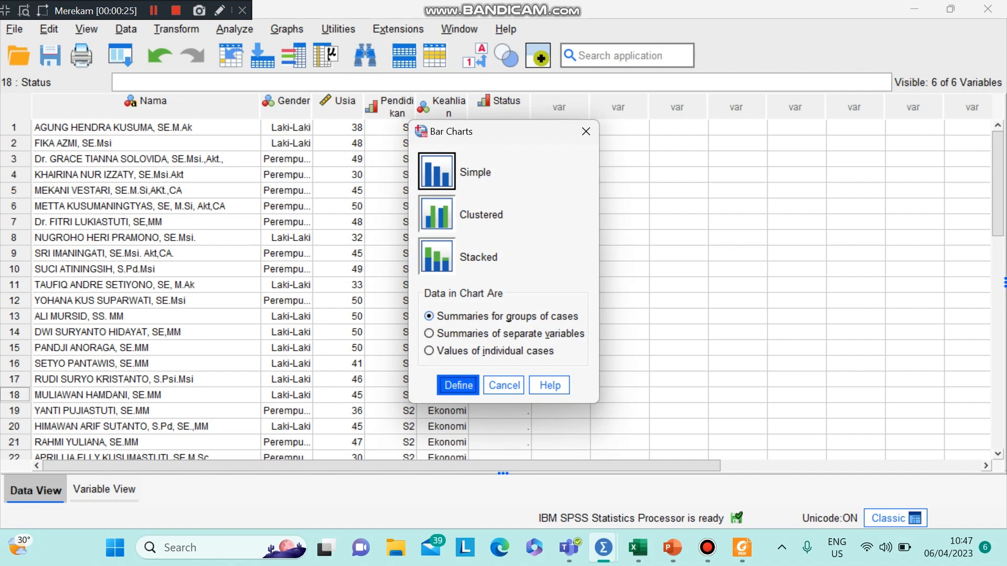
left_click(458, 386)
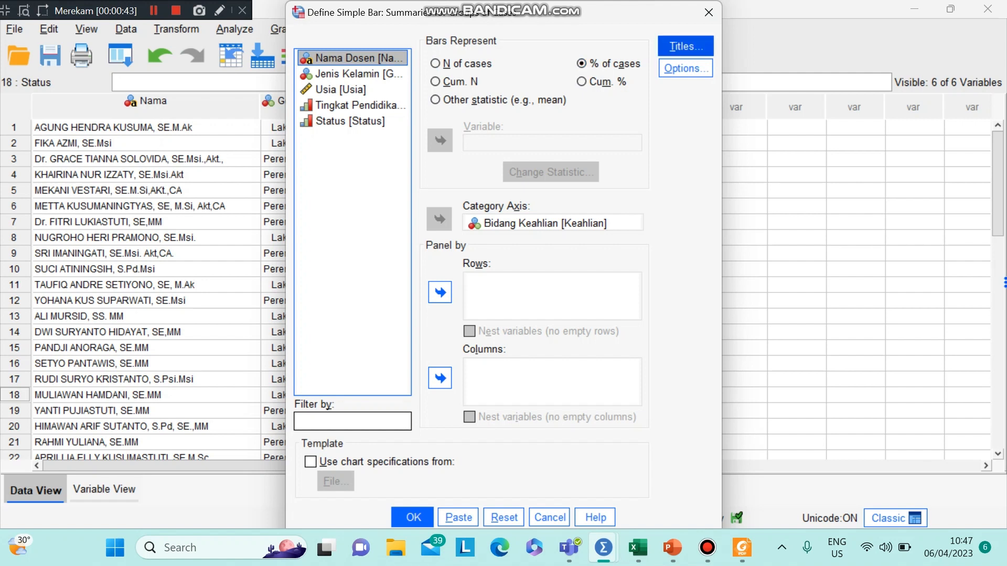
left_click(686, 47)
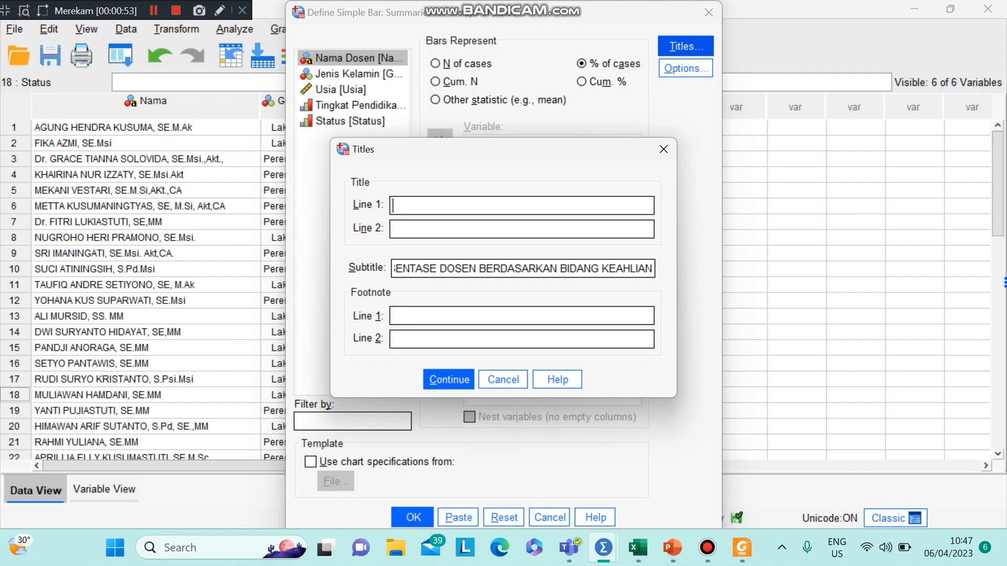
key("Return")
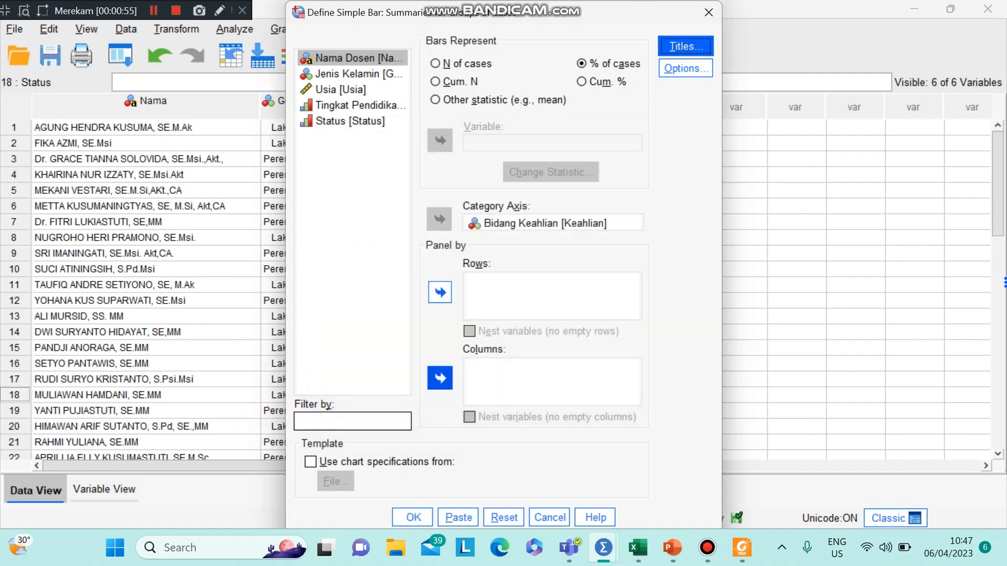
left_click(414, 518)
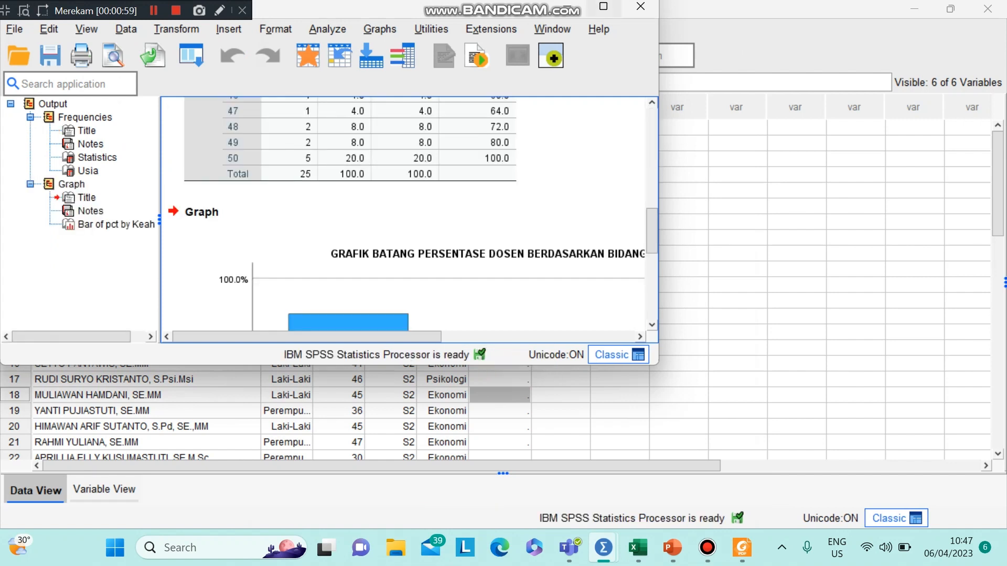
Step: Enlarge the output window and open the Bidang Keahlian bar chart in the Chart Editor
left_click(603, 7)
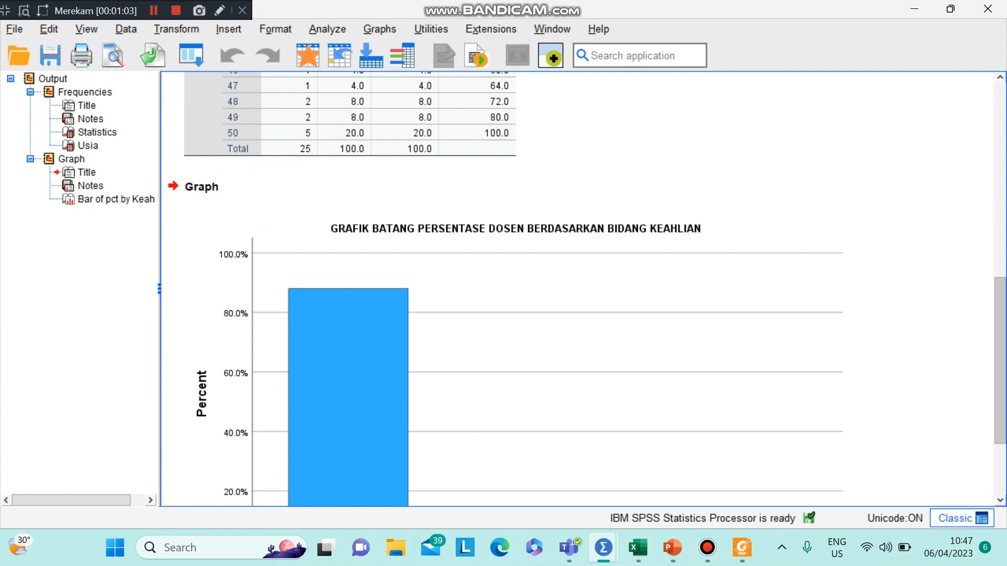
scroll(583, 289, "down", 3)
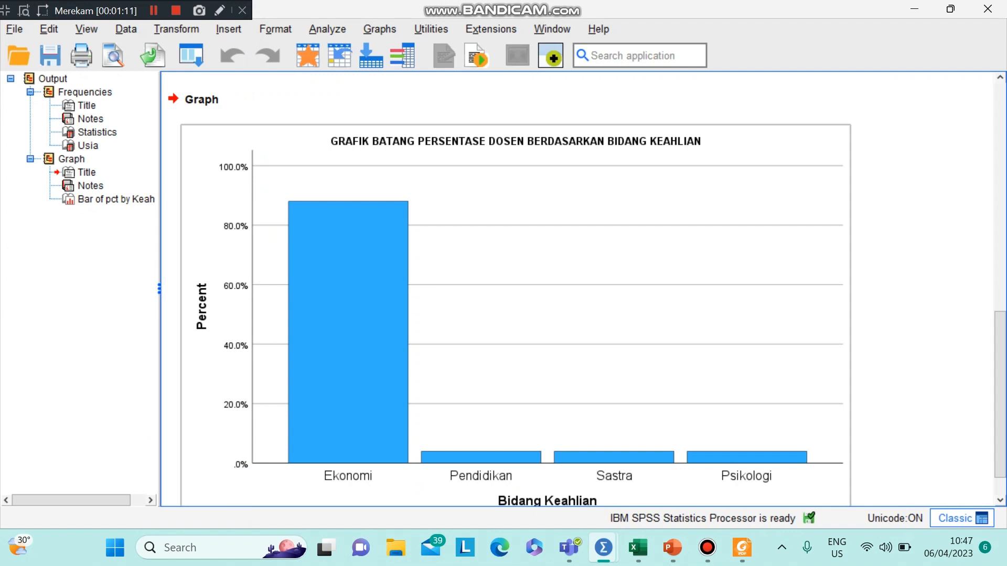
left_click(516, 315)
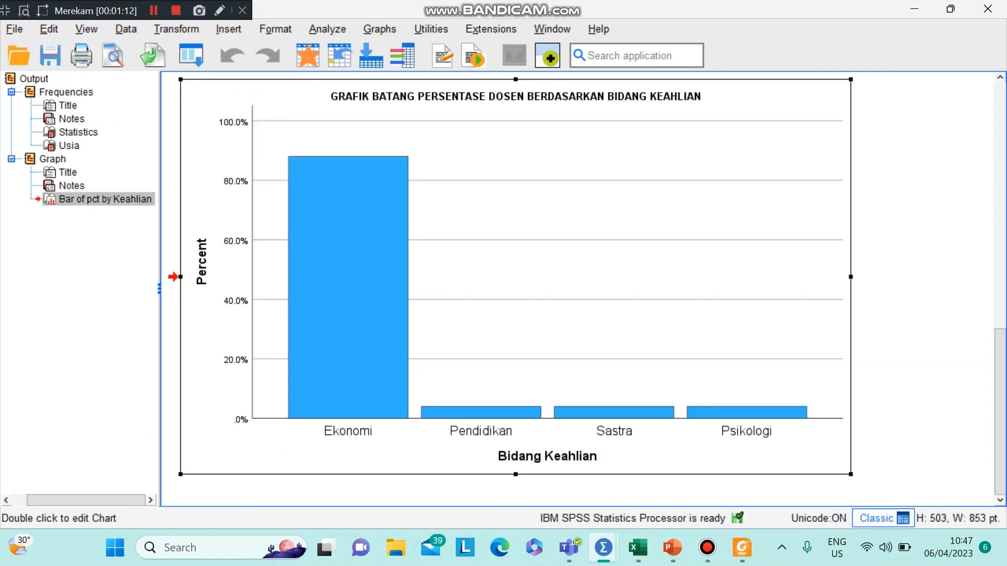
double_click(516, 315)
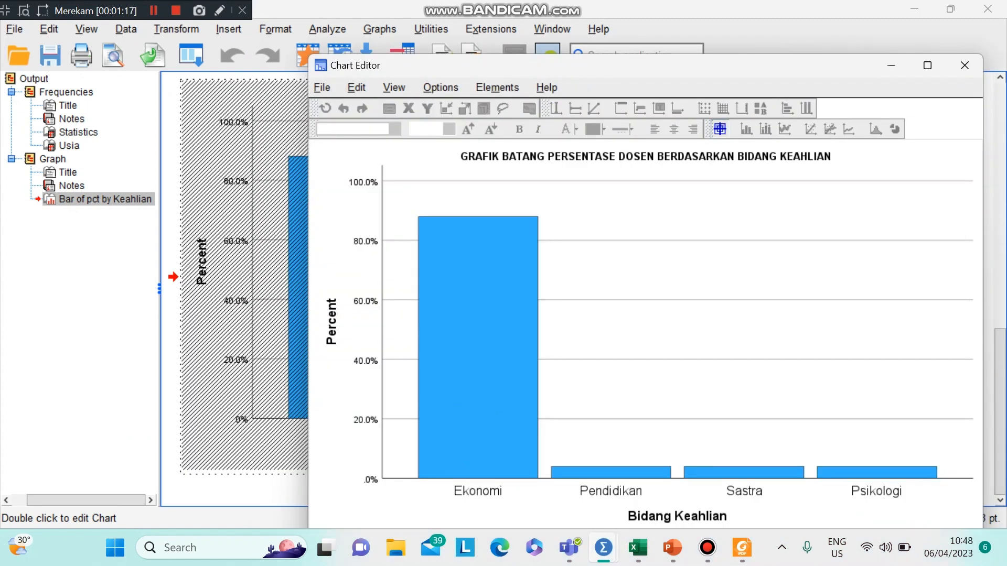
Step: Show percentage data labels on the Ekonomi, Pendidikan, Sastra and Psikologi bars, and minimize the Chart Editor
left_click(478, 350)
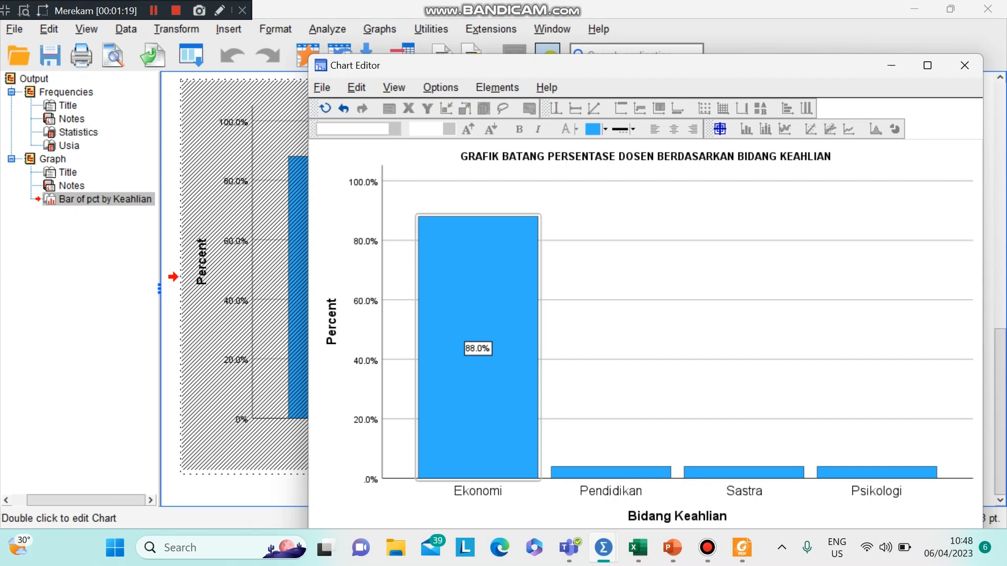
left_click(611, 473)
left_click(744, 473)
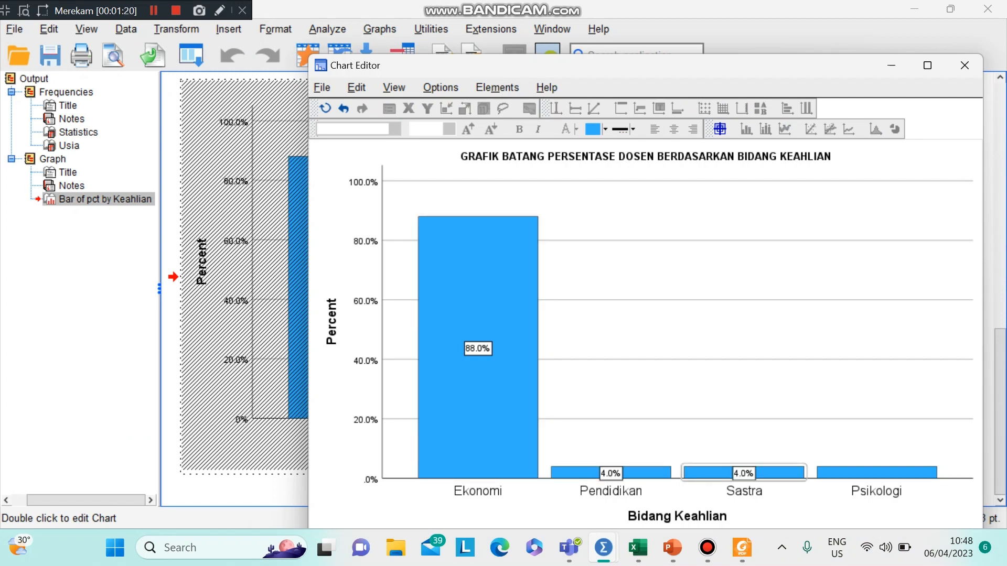
left_click(877, 473)
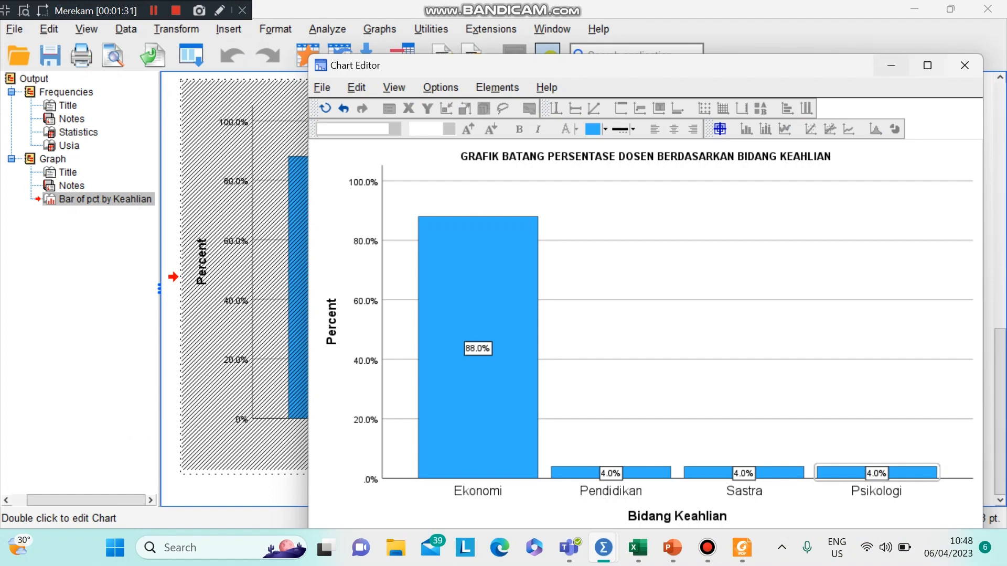
left_click(891, 66)
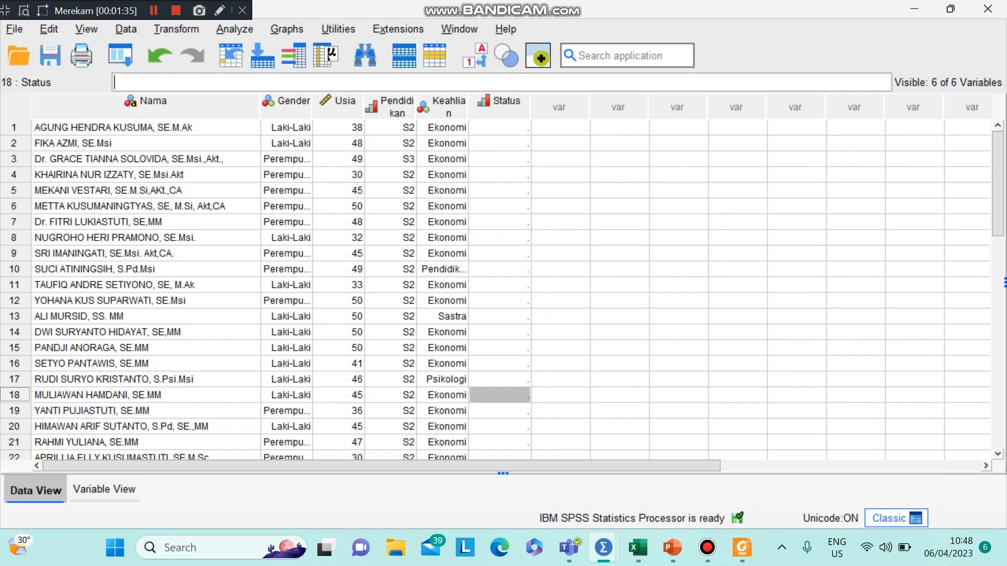
left_click(154, 10)
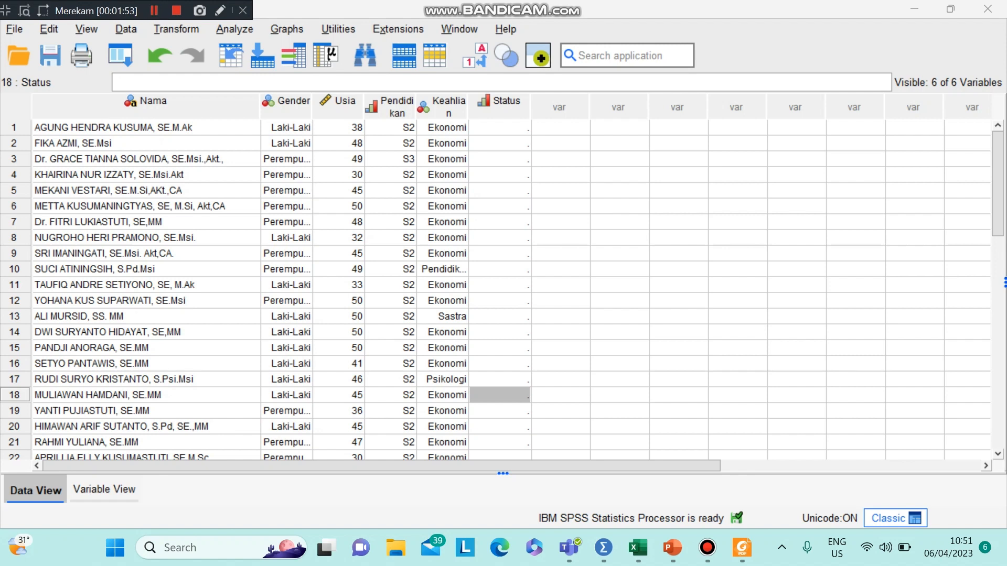
Step: Set up a new simple bar chart from reset settings, with Tingkat Pendidikan as category axis and bars representing % of cases
left_click(287, 29)
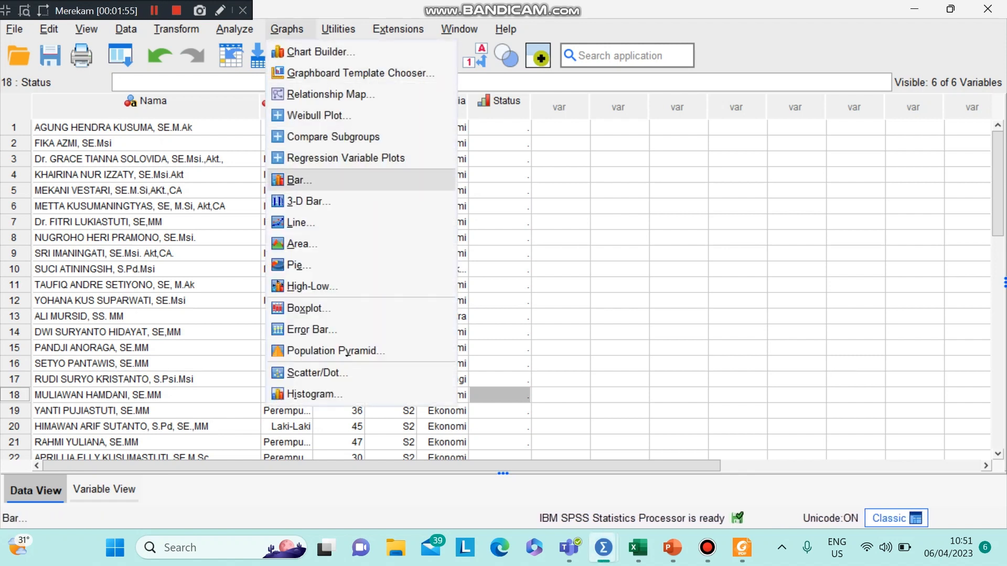
key("Return")
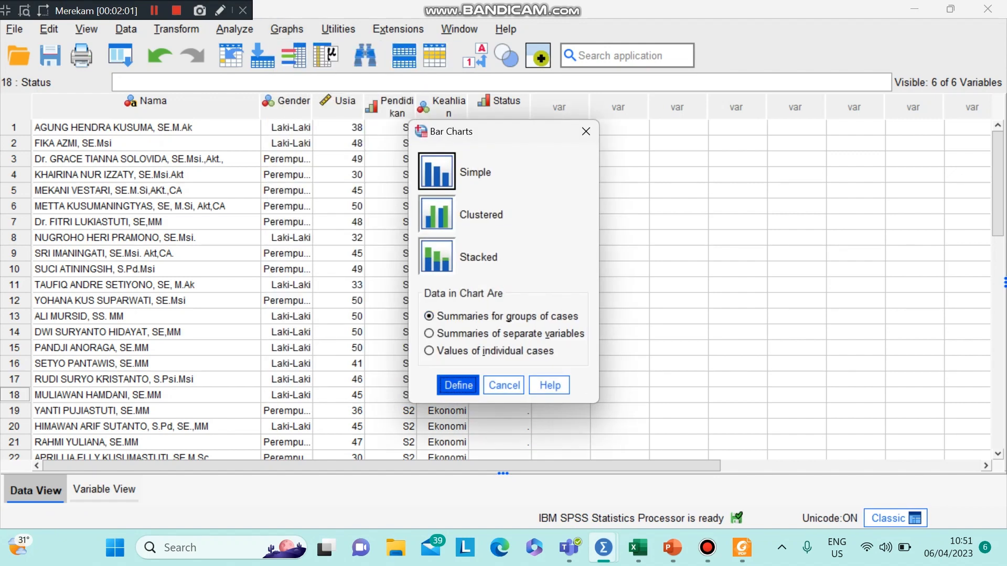
left_click(458, 385)
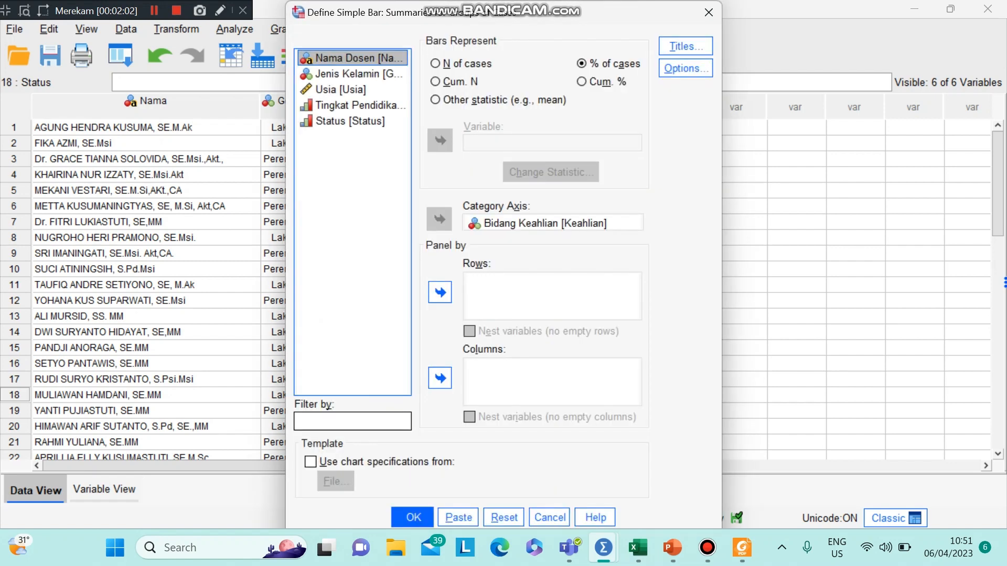
left_click(504, 518)
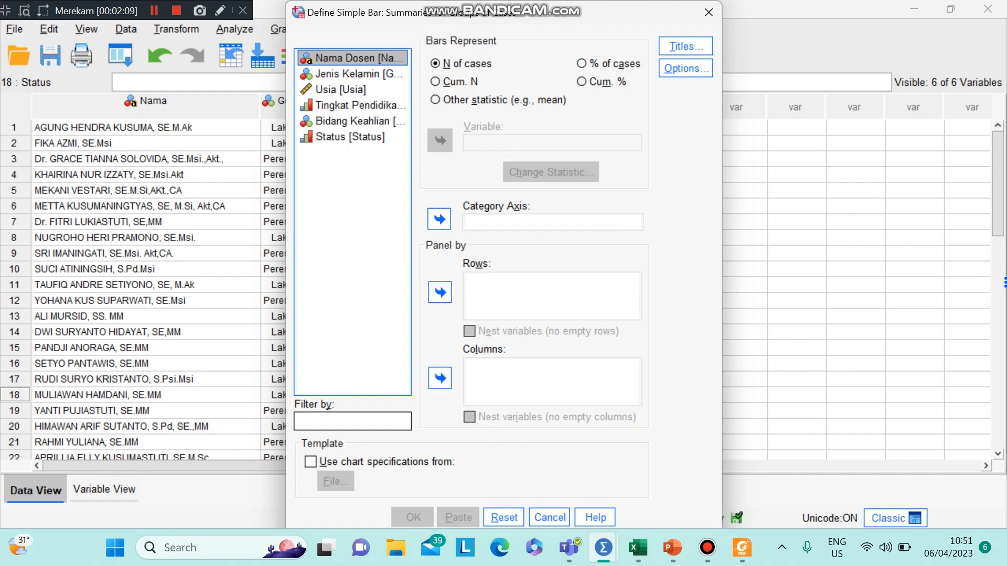
left_click(359, 106)
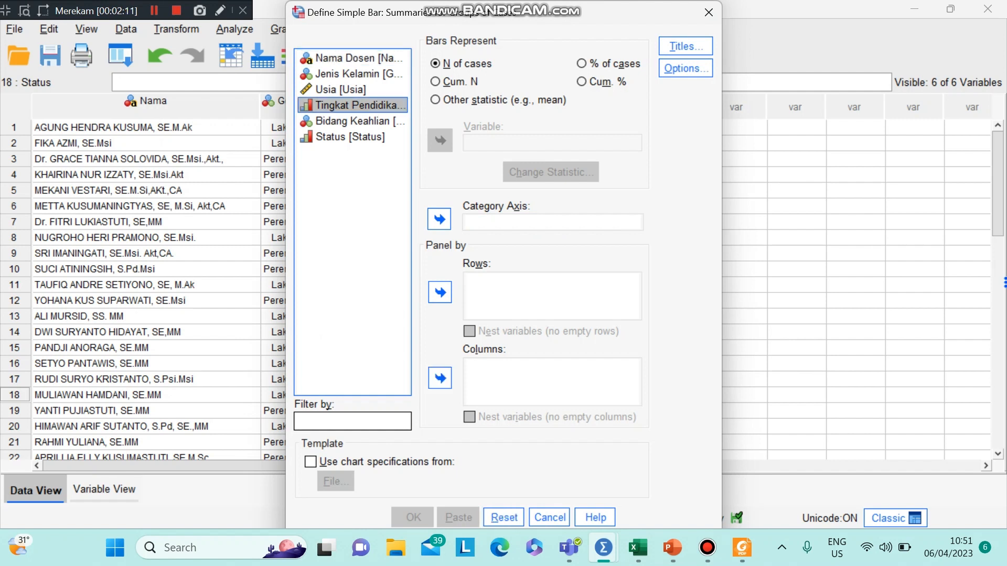
left_click(440, 219)
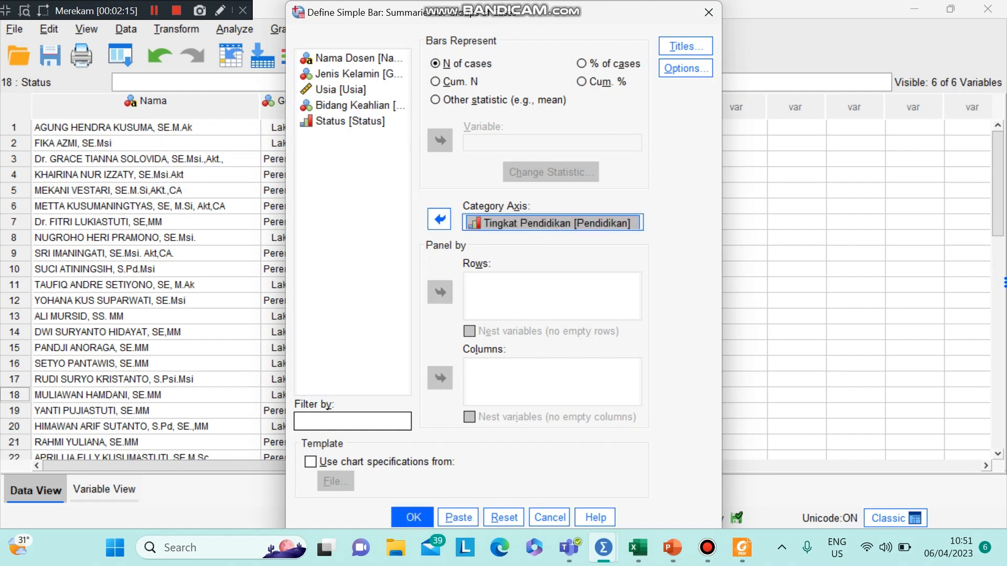
left_click(582, 63)
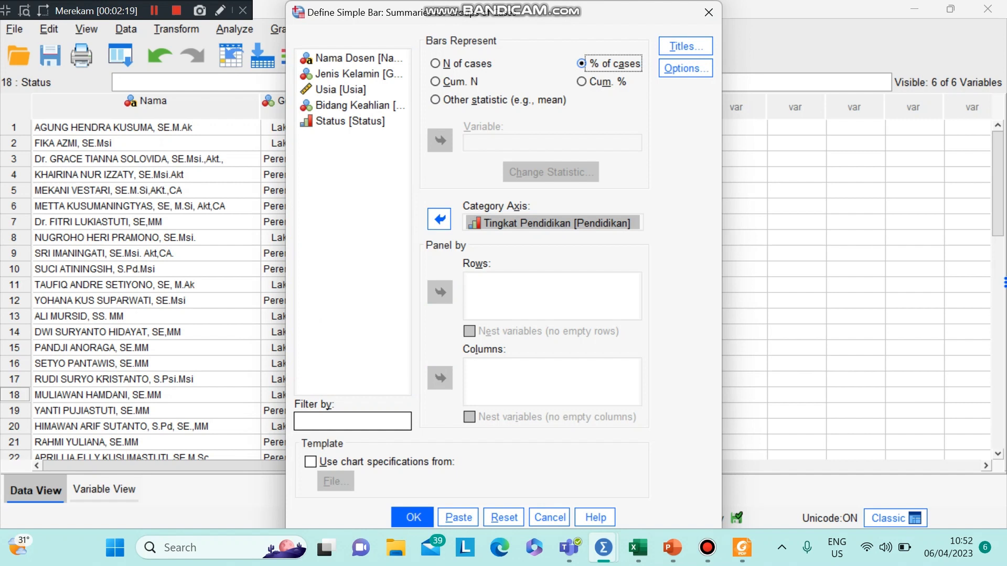
Step: Subtitle the Tingkat Pendidikan bar chart "GRAFIK BATANG PERSENTASE DOSEN BERDASARKAN TINGKAT PENDIDIKAN" and generate it
left_click(685, 46)
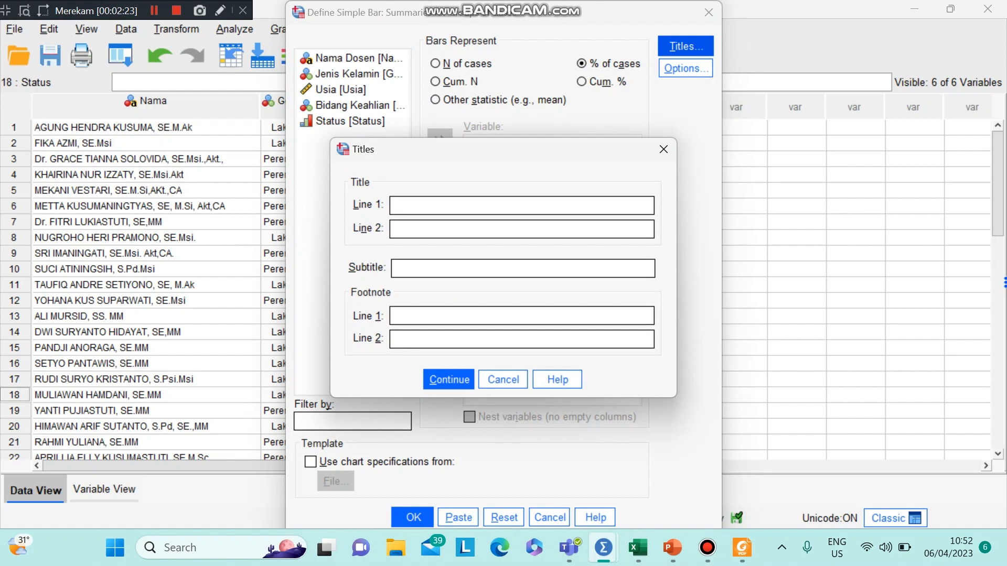
left_click(397, 269)
key("Caps_Lock")
key("Caps_Lock")
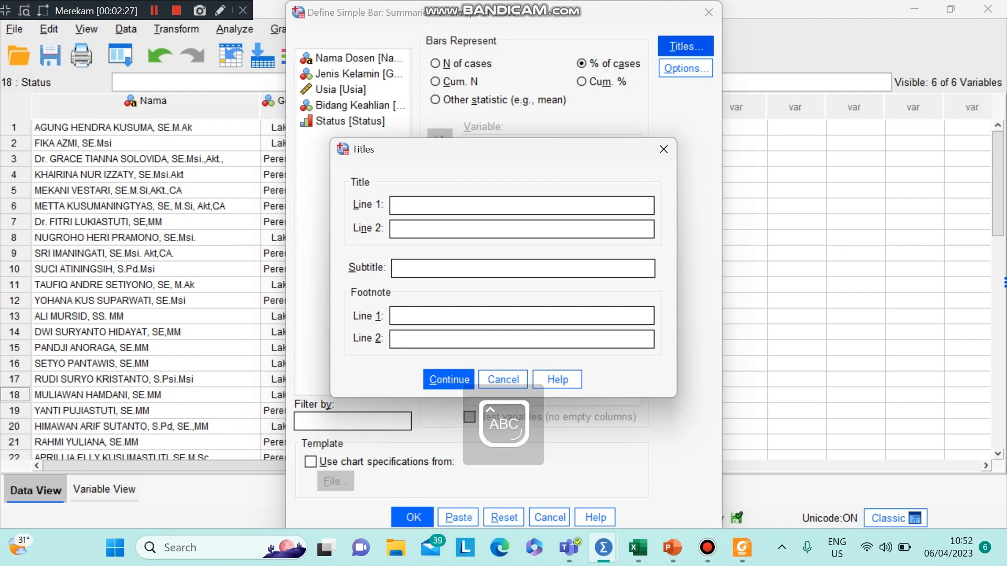
type("GRAFIK BA")
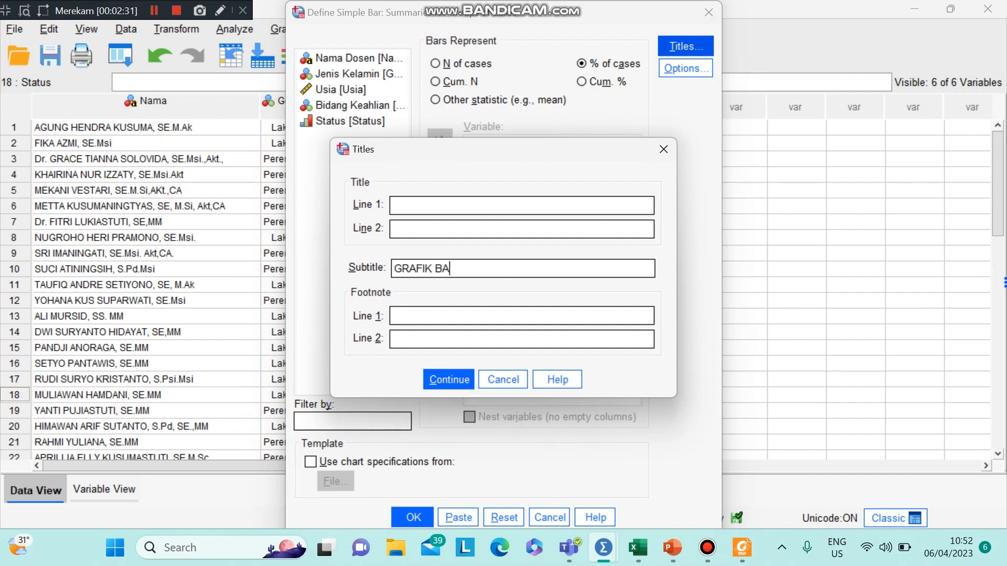
type("TANG PERSENTA")
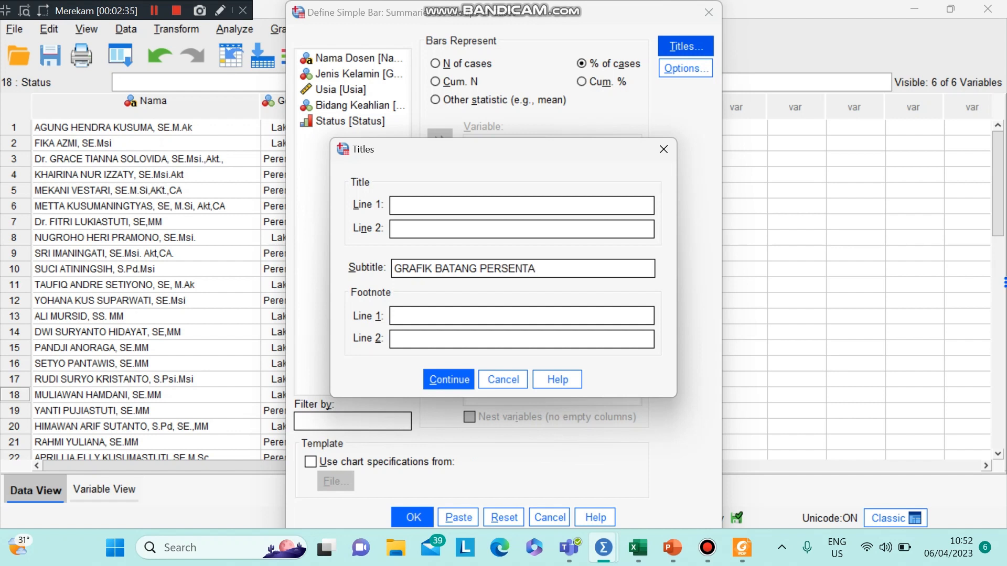
type("SE DOSEN BERDA")
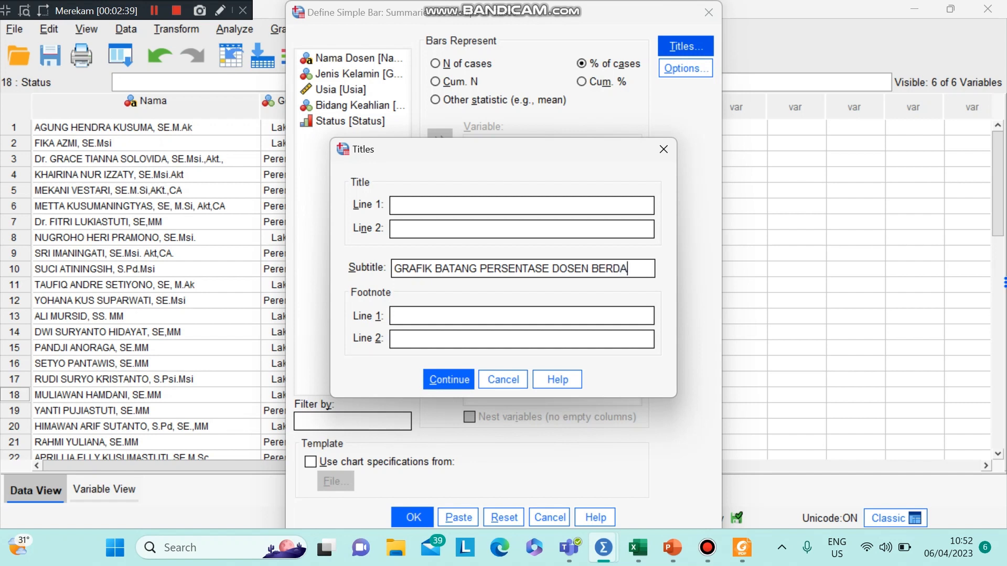
type("SARKAN")
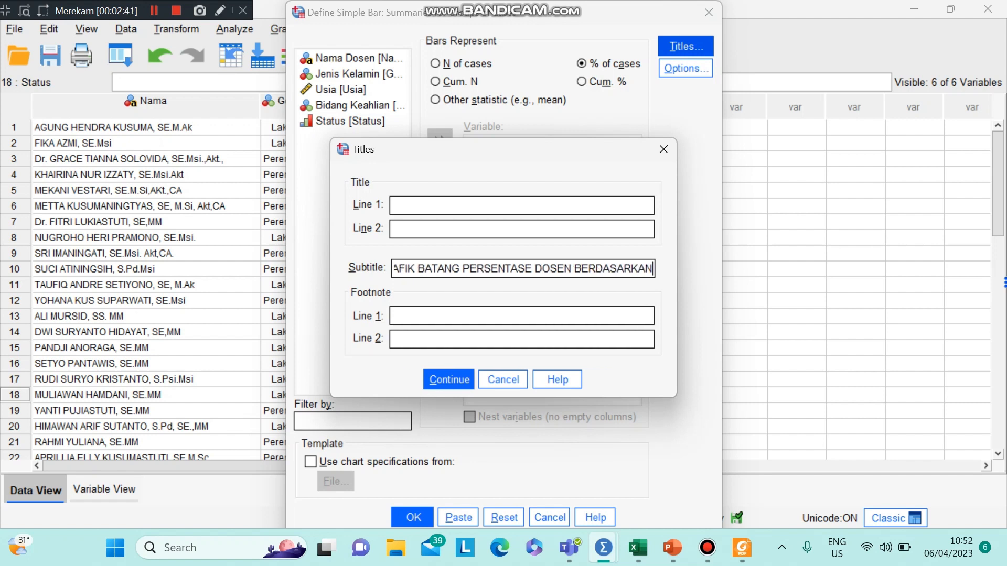
type(" TINGKA")
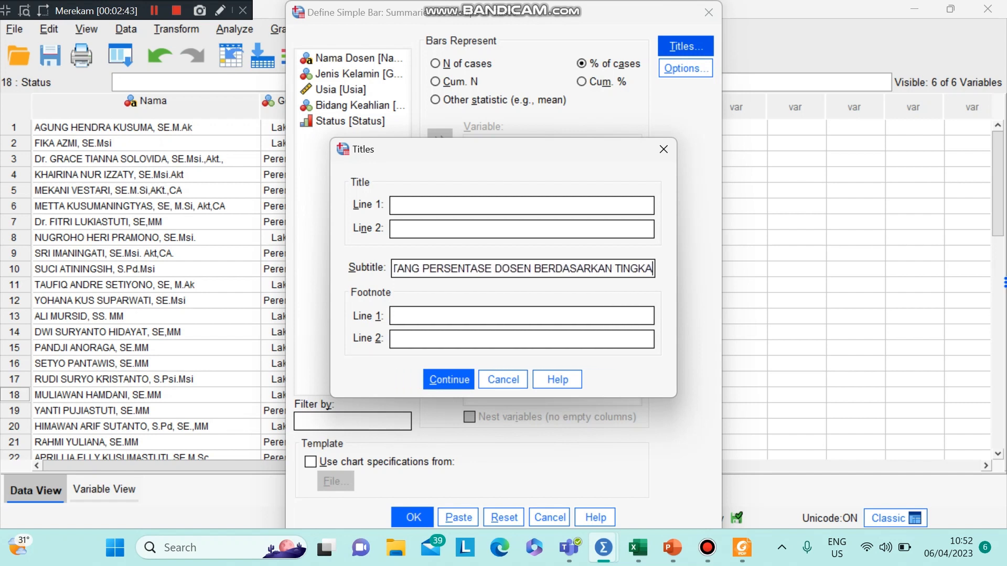
type("T PENDI")
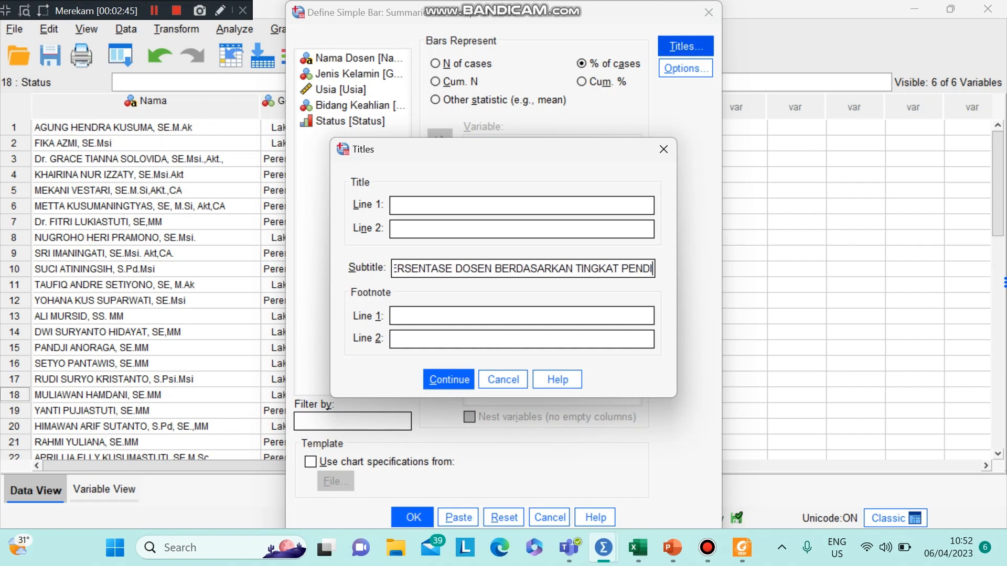
type("DIKAN")
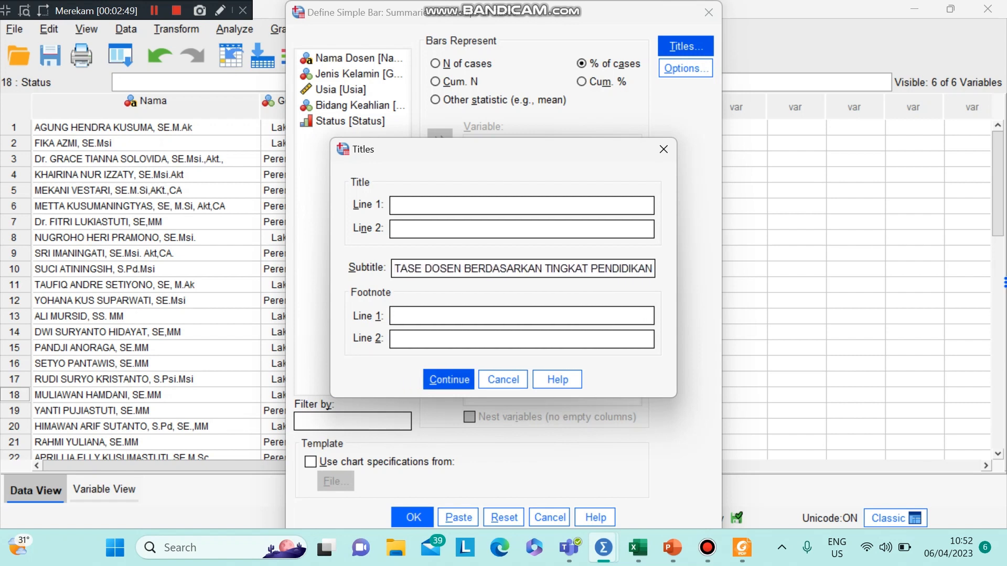
key("Return")
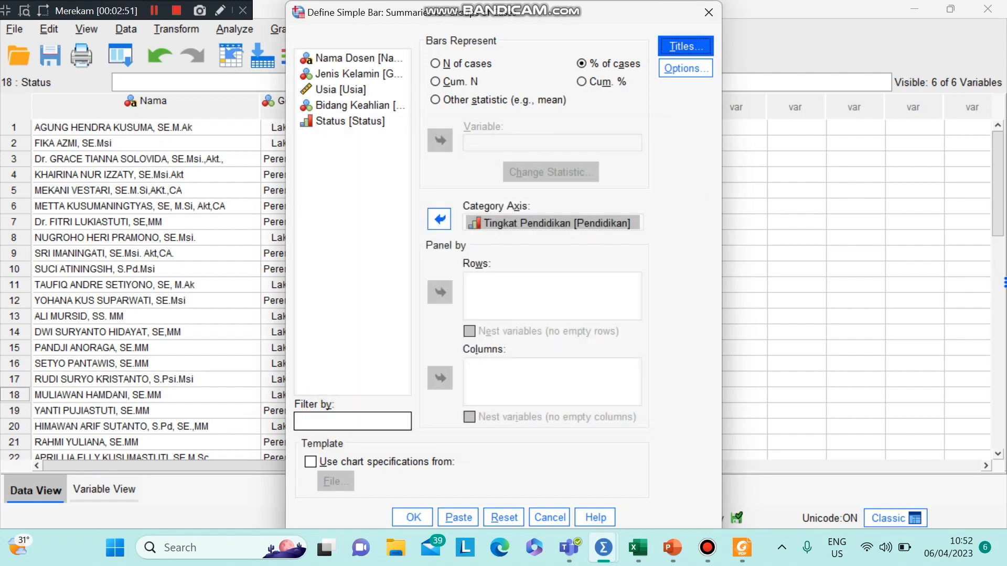
left_click(414, 518)
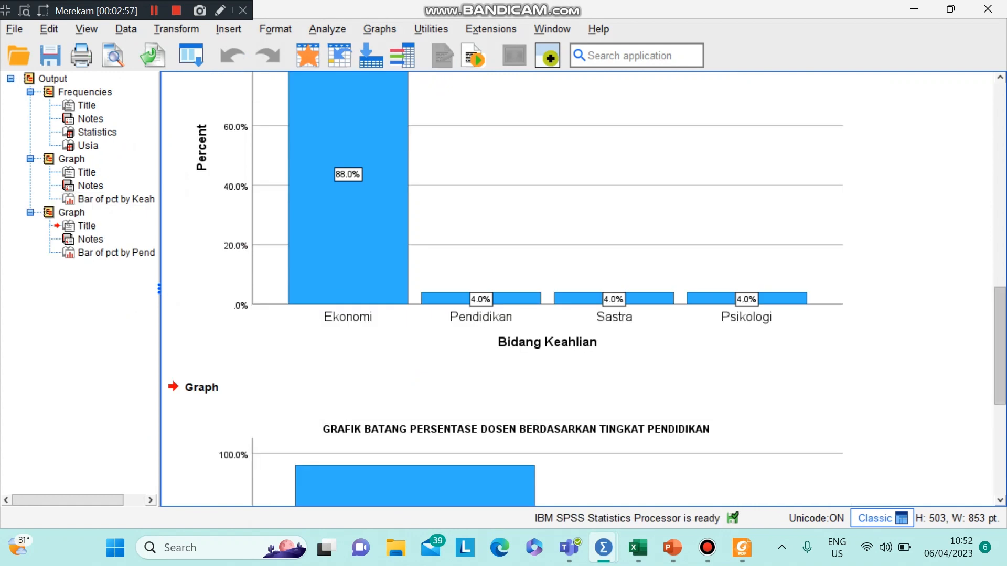
Step: Show percentage data labels on the S2 and S3 bars of the Tingkat Pendidikan chart in the Chart Editor, and minimize the editor
left_click_drag(1001, 345, 1001, 432)
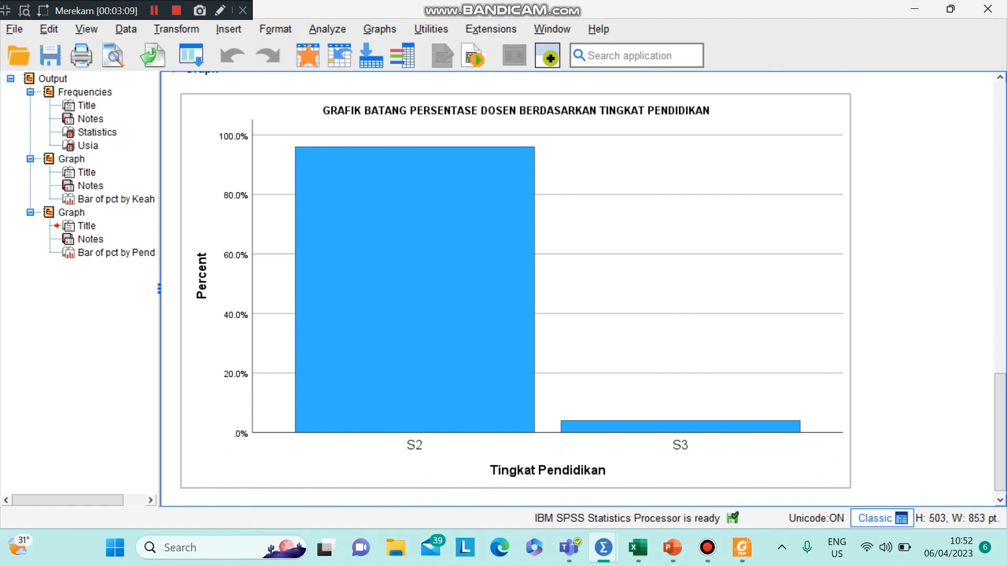
left_click(516, 291)
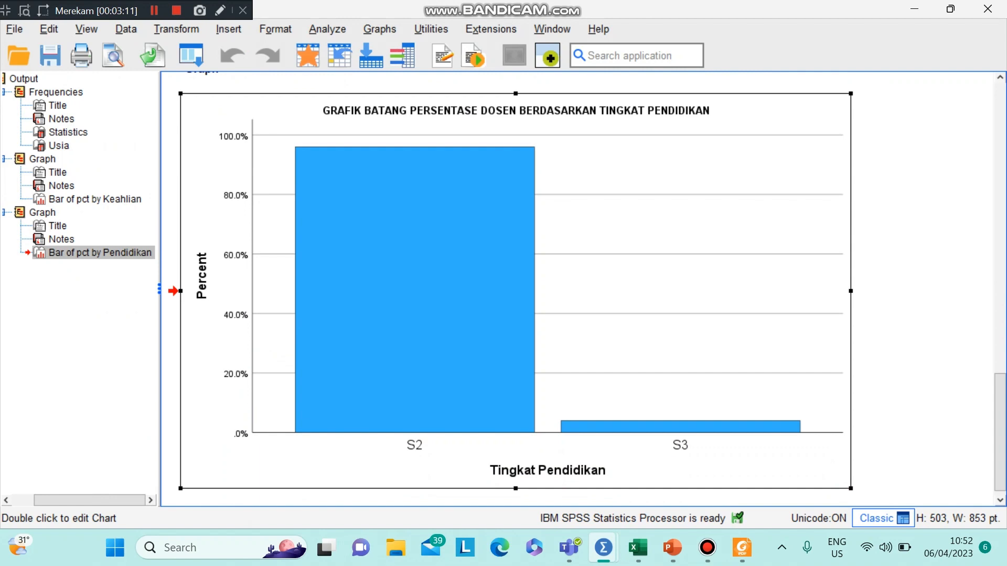
double_click(516, 291)
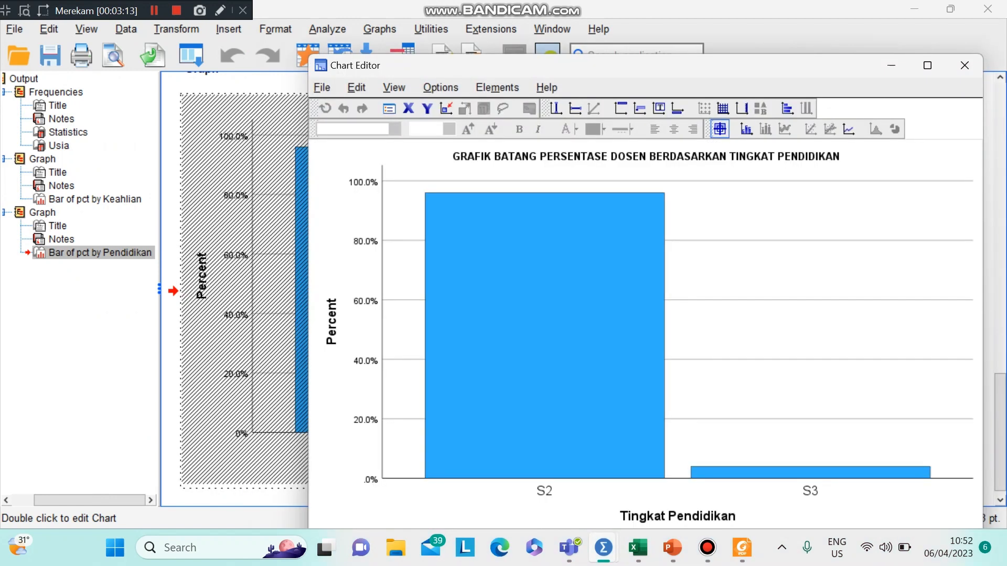
left_click(719, 129)
left_click(545, 325)
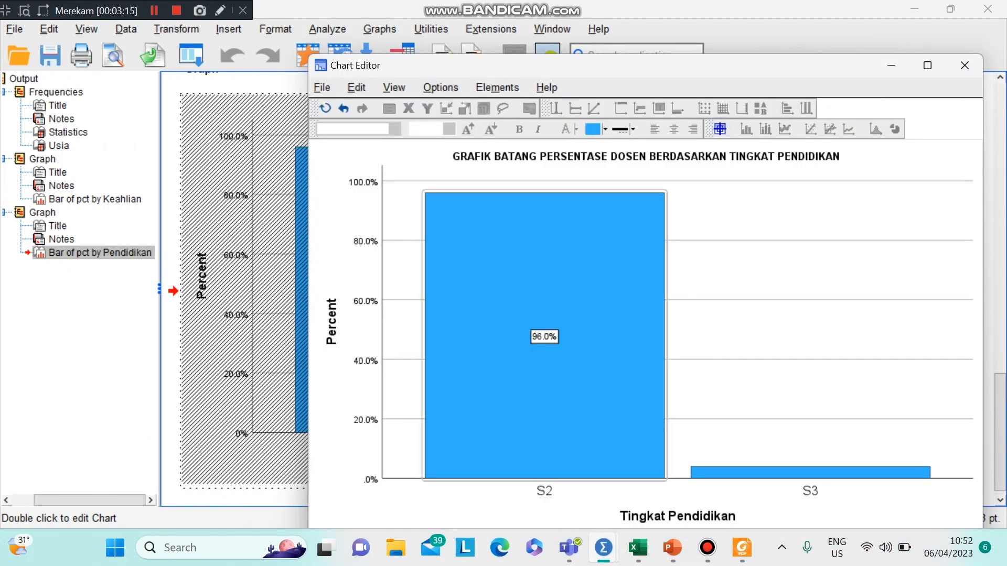
left_click(810, 472)
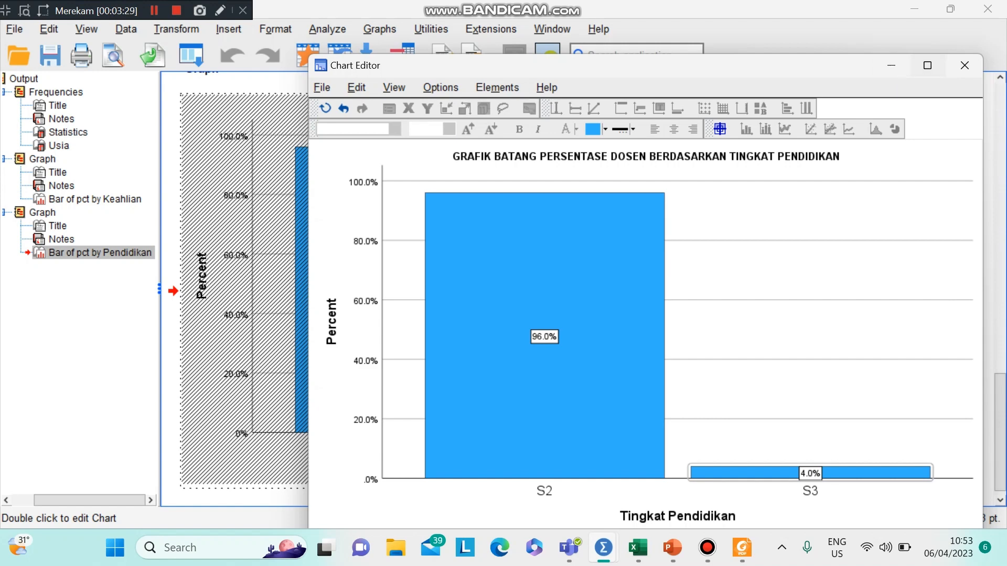
left_click(927, 66)
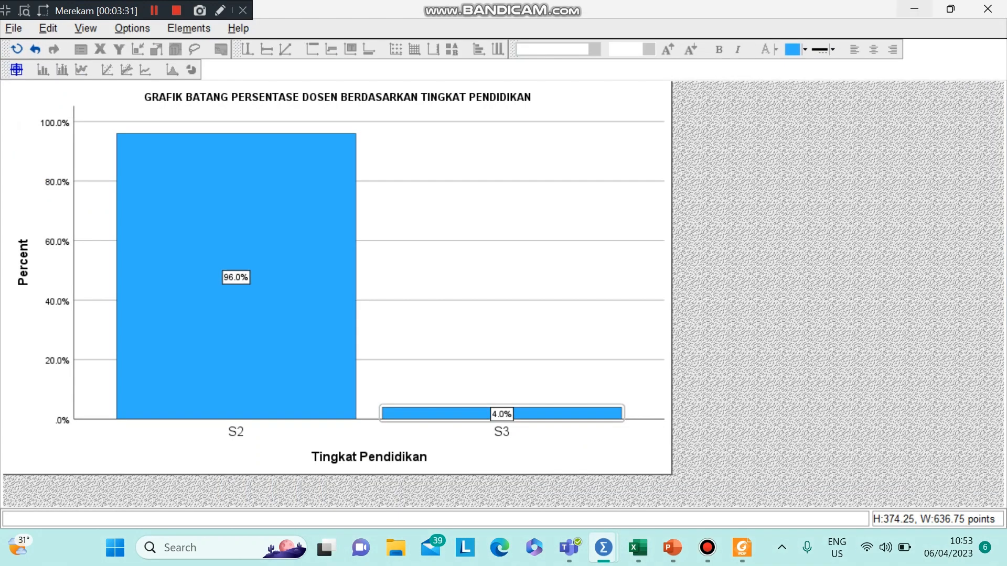
left_click(915, 9)
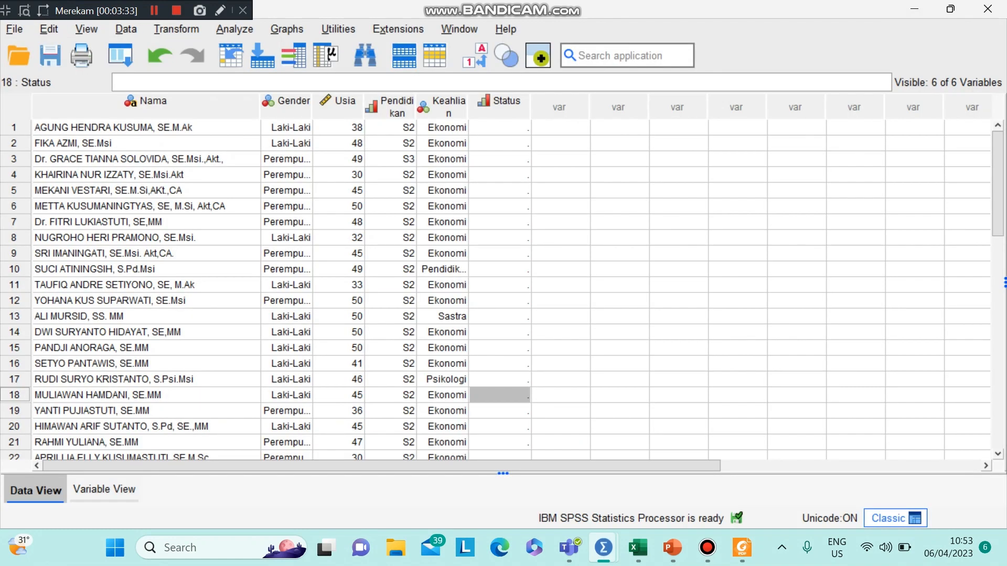
Step: Return to the output window and review the Bidang Keahlian and Tingkat Pendidikan bar charts with their data labels
mouse_move(638, 548)
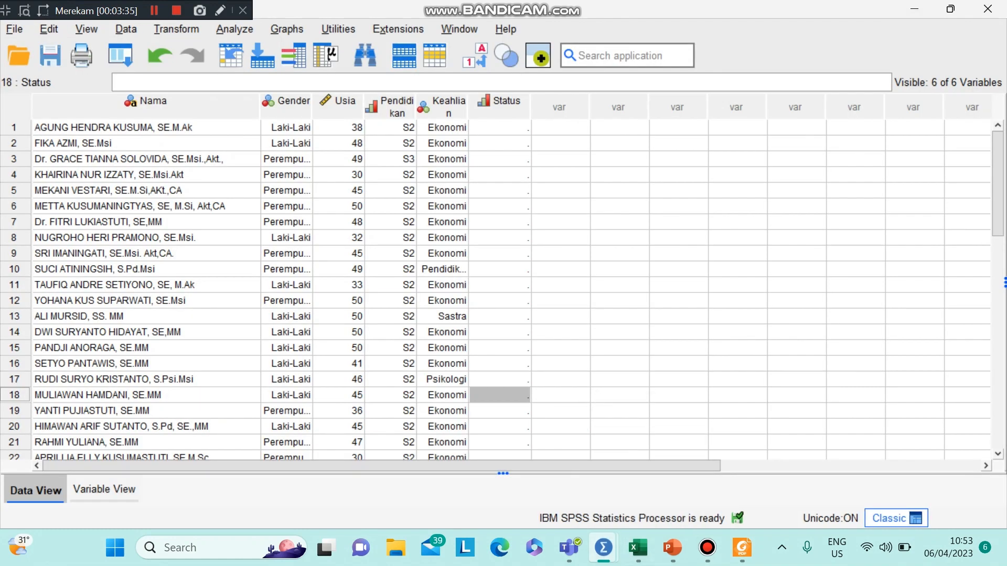
mouse_move(604, 547)
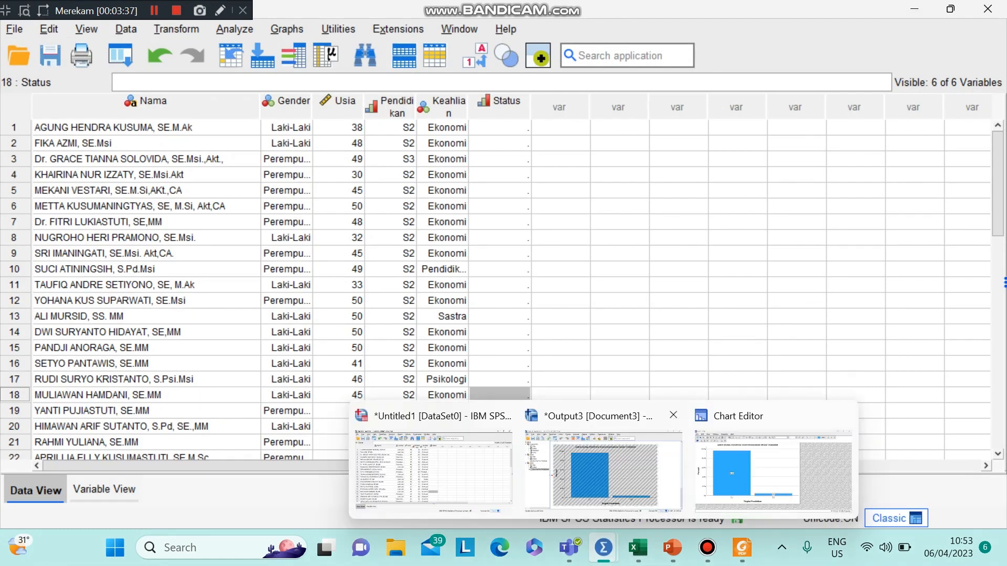
left_click(603, 469)
left_click(155, 11)
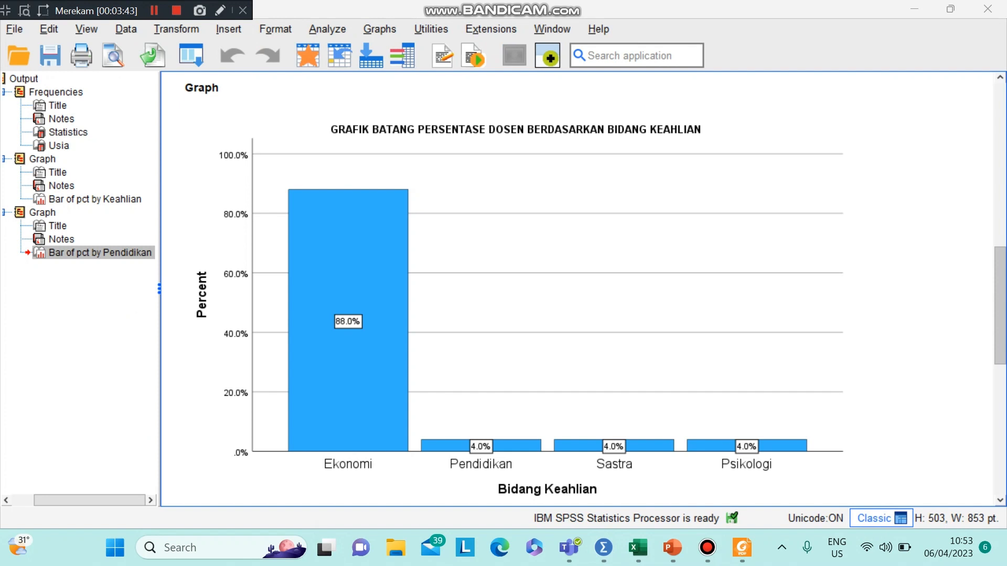
scroll(1000, 304, "down", 5)
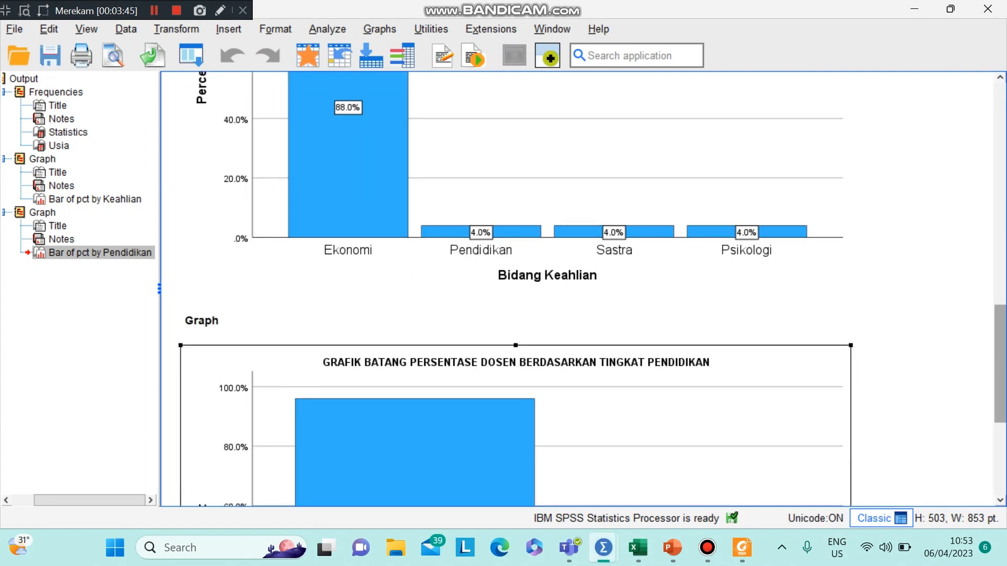
scroll(585, 289, "down", 6)
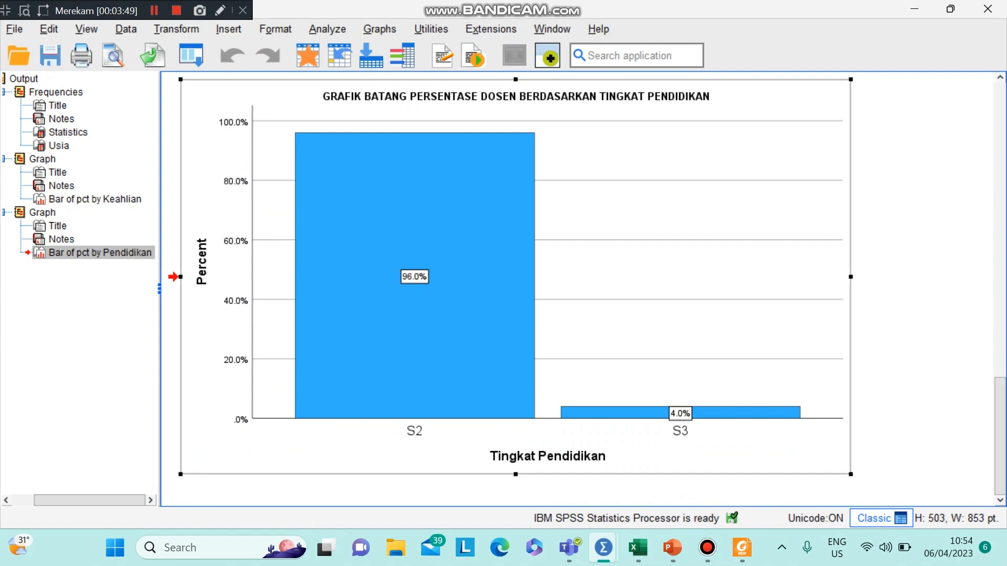
left_click(154, 10)
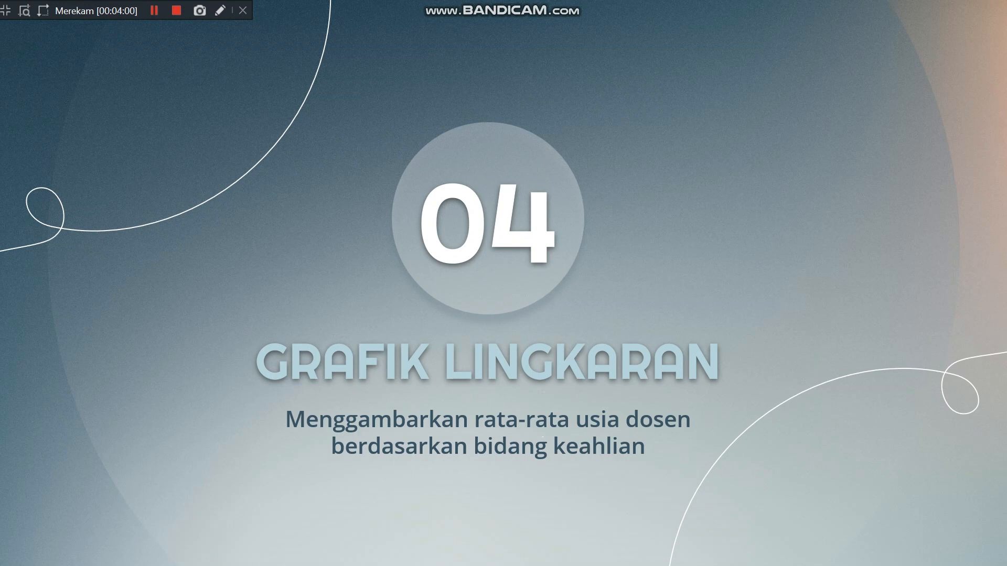
left_click(154, 10)
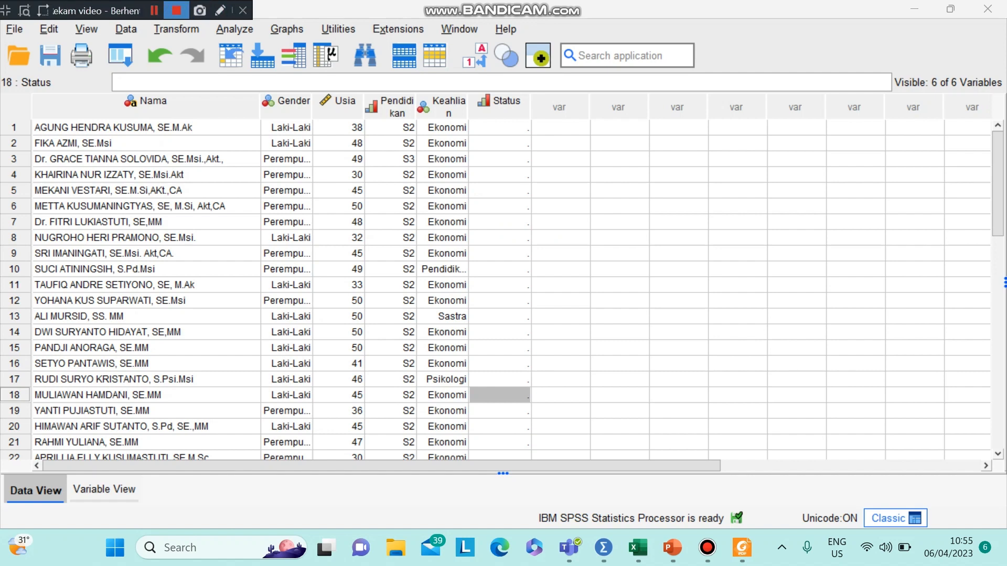
left_click(287, 29)
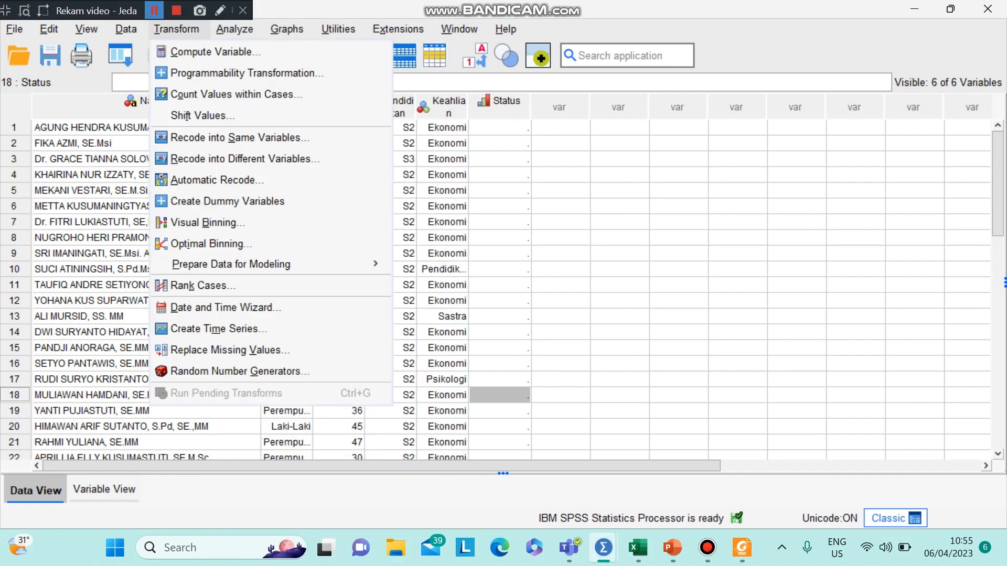
left_click(154, 11)
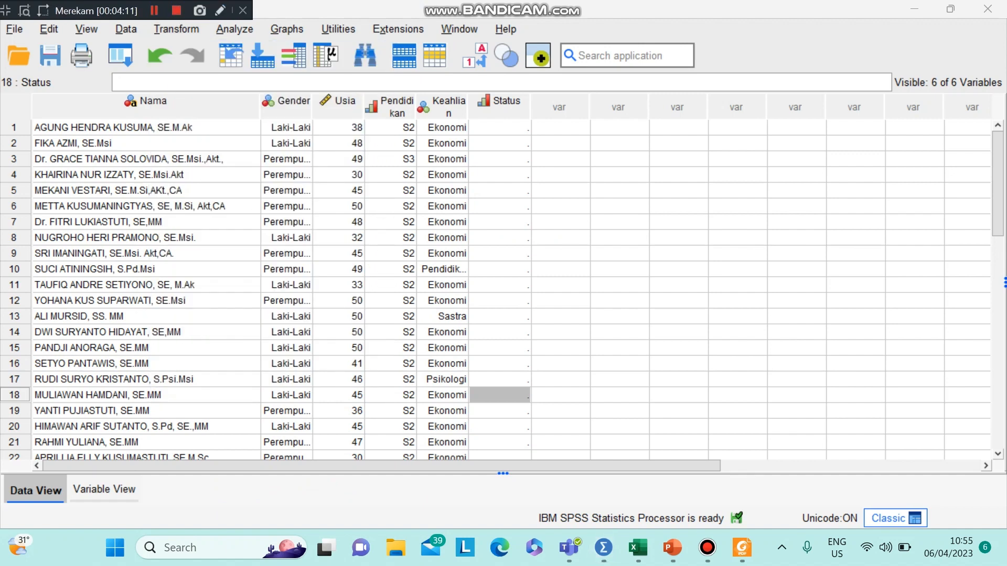
Step: Start defining a pie chart from the lecturer data, using values of individual cases
left_click(287, 29)
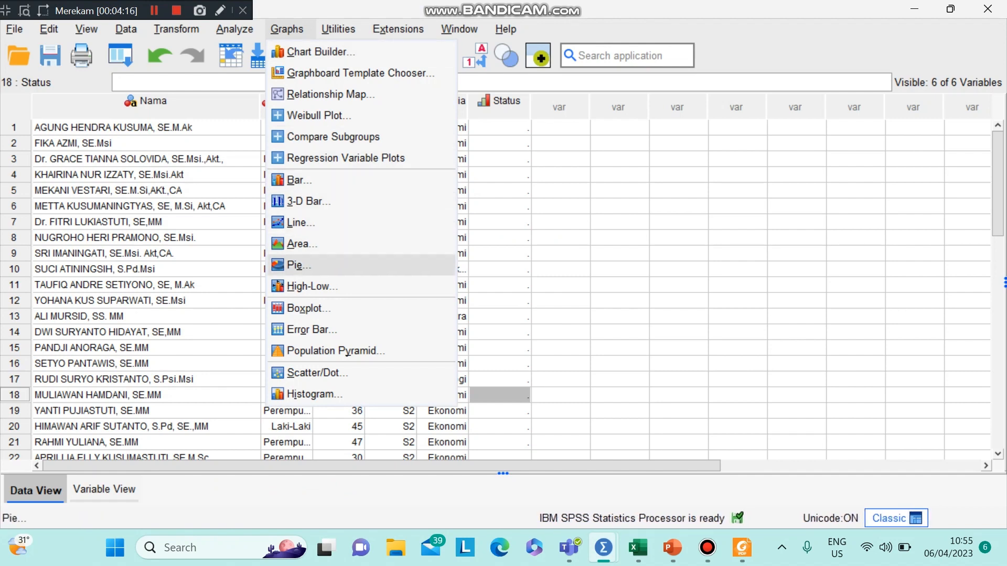
left_click(298, 265)
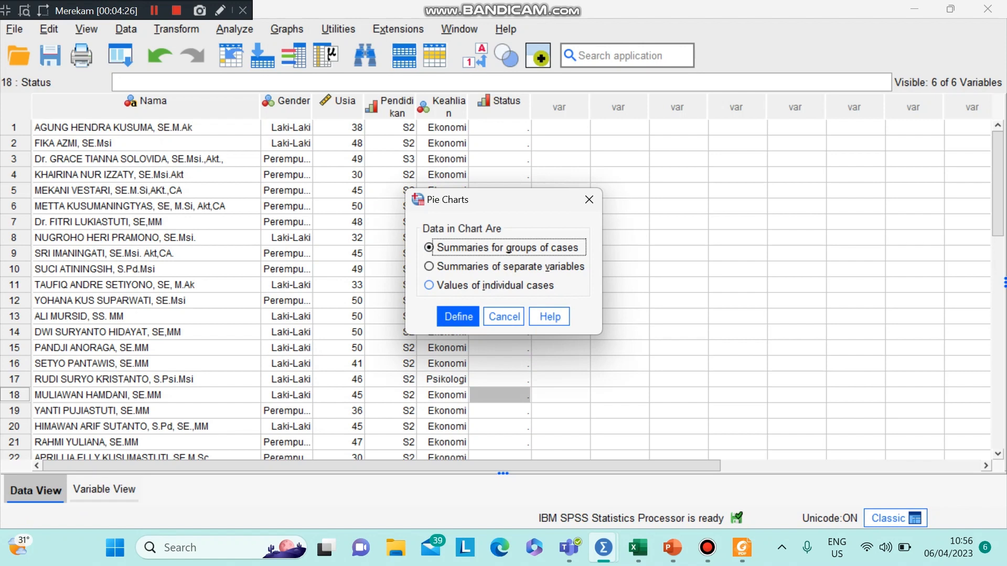
left_click(429, 285)
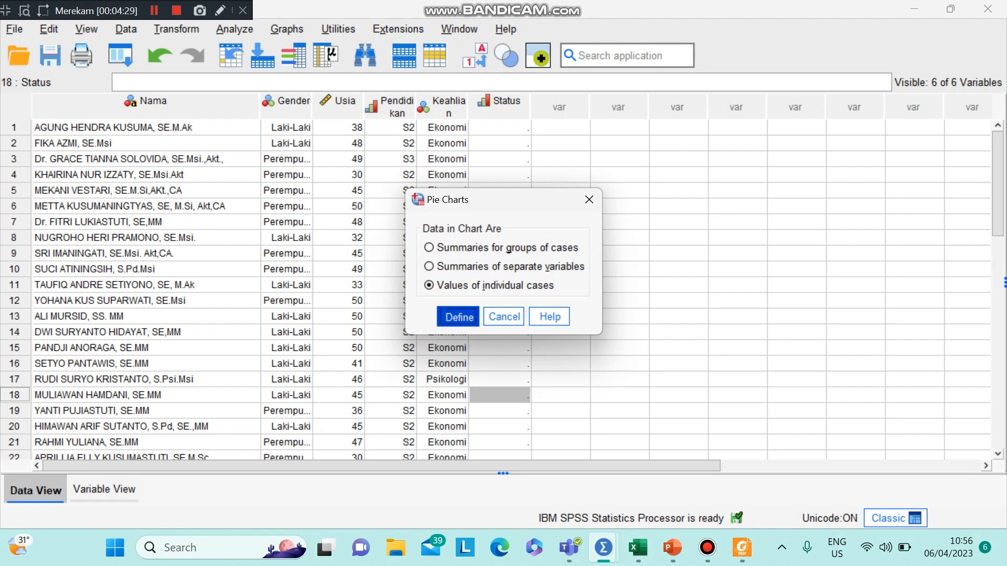
key("Return")
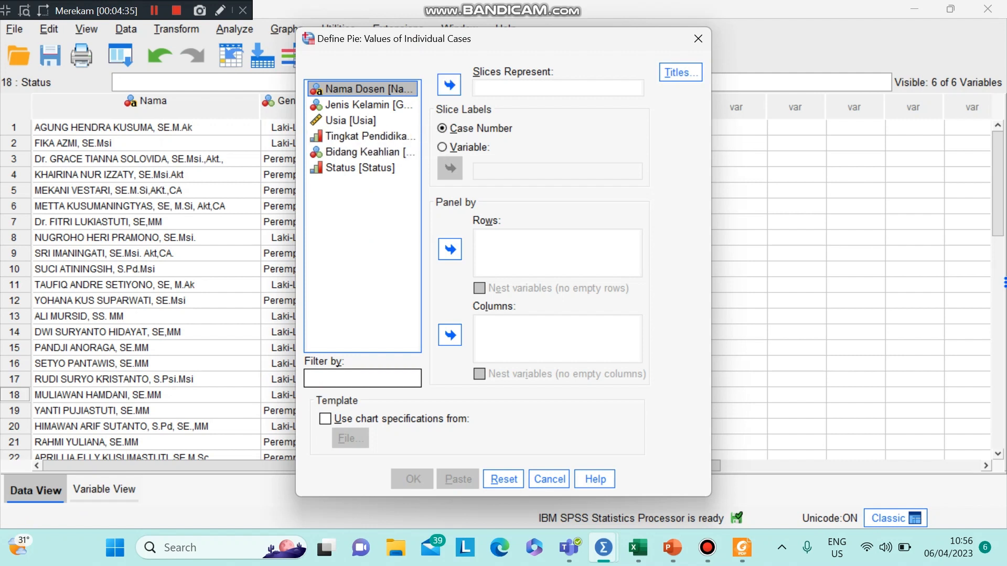
Step: Set the pie chart's slices to represent Usia and label them by the Bidang Keahlian variable
left_click(362, 121)
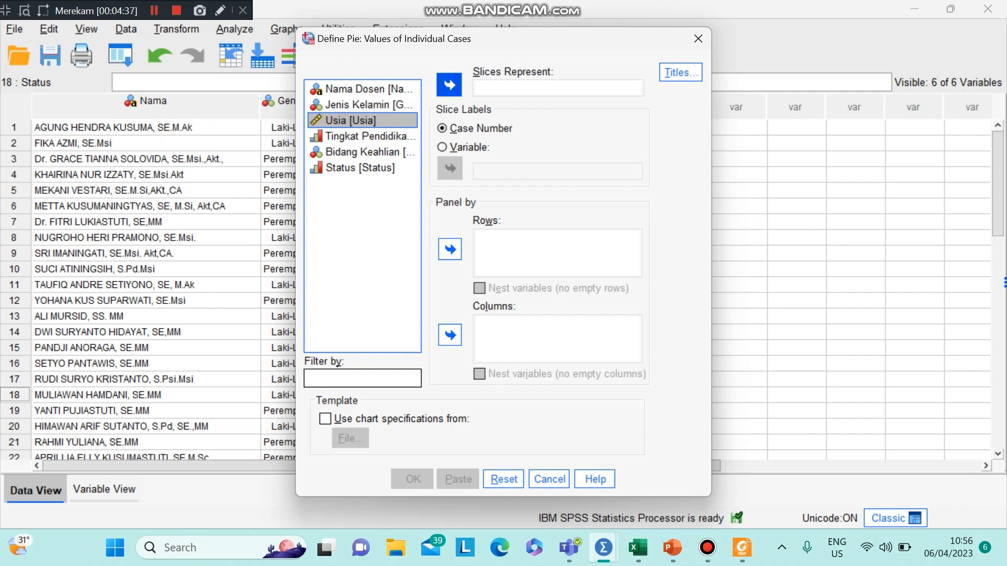
left_click(449, 84)
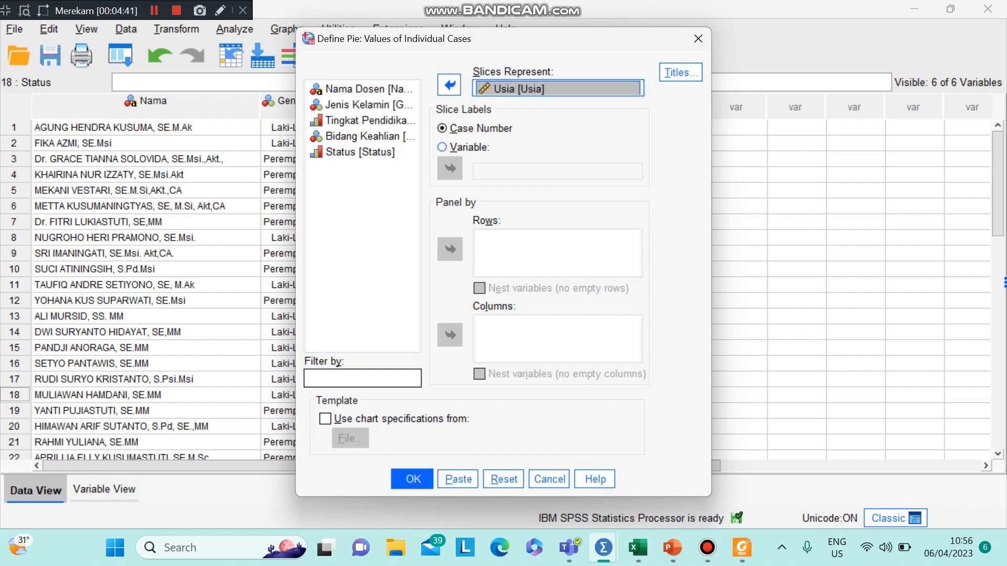
left_click(442, 147)
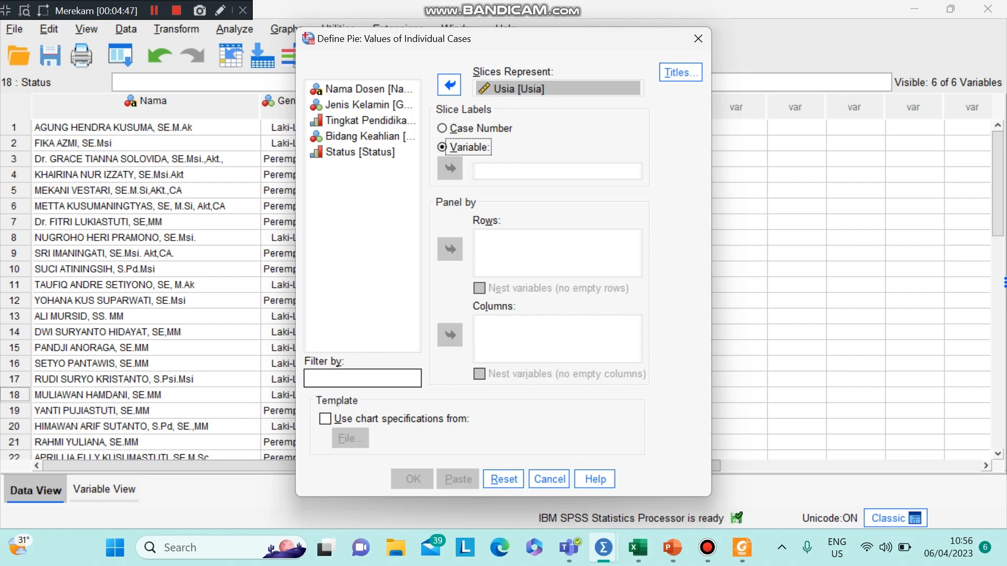
left_click(363, 136)
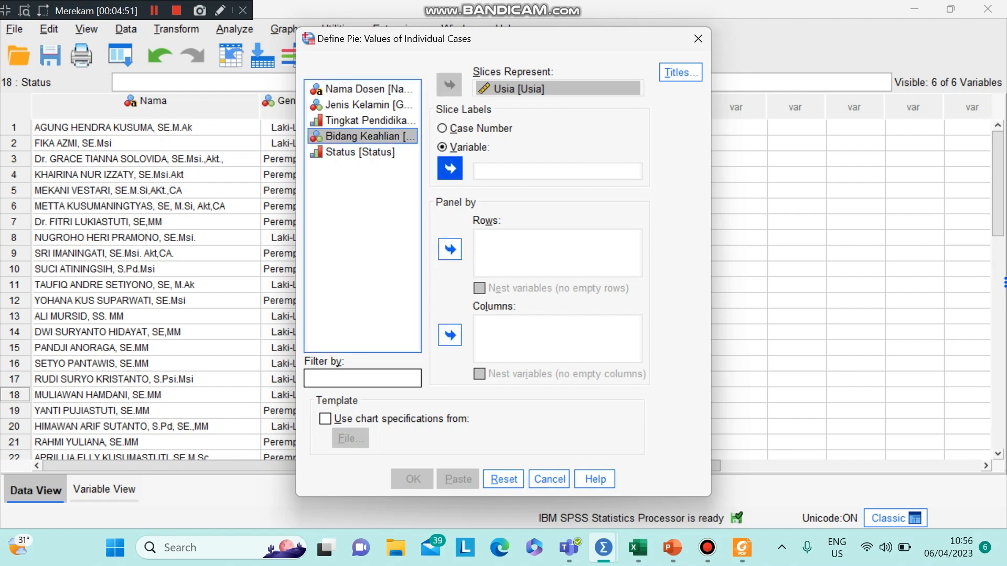
left_click(450, 168)
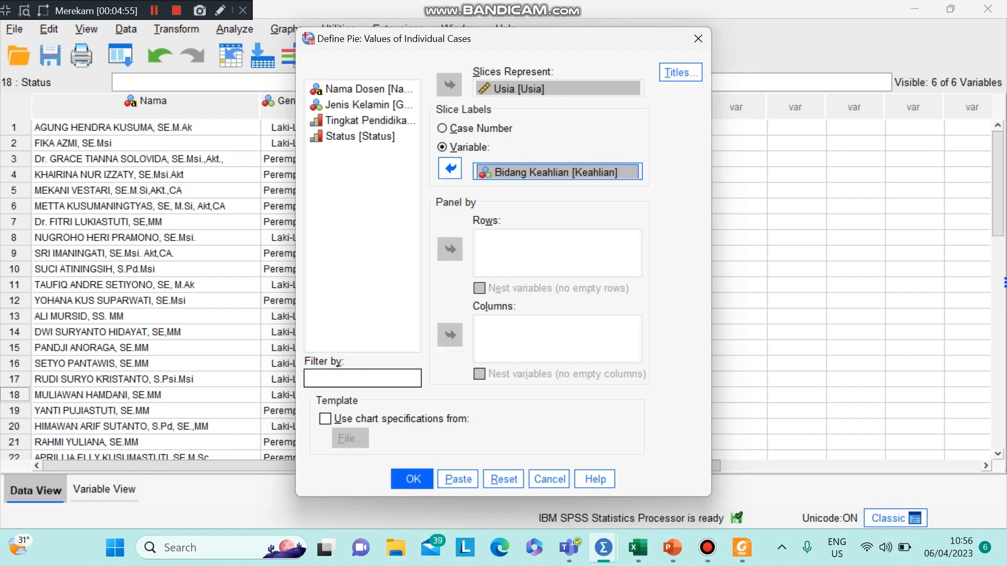
Step: Subtitle the pie chart "DIAGRAM RATA-RATA USIA DOSEN BERDASARKAN BIDANG KEAHLIAN" and generate it
left_click(681, 72)
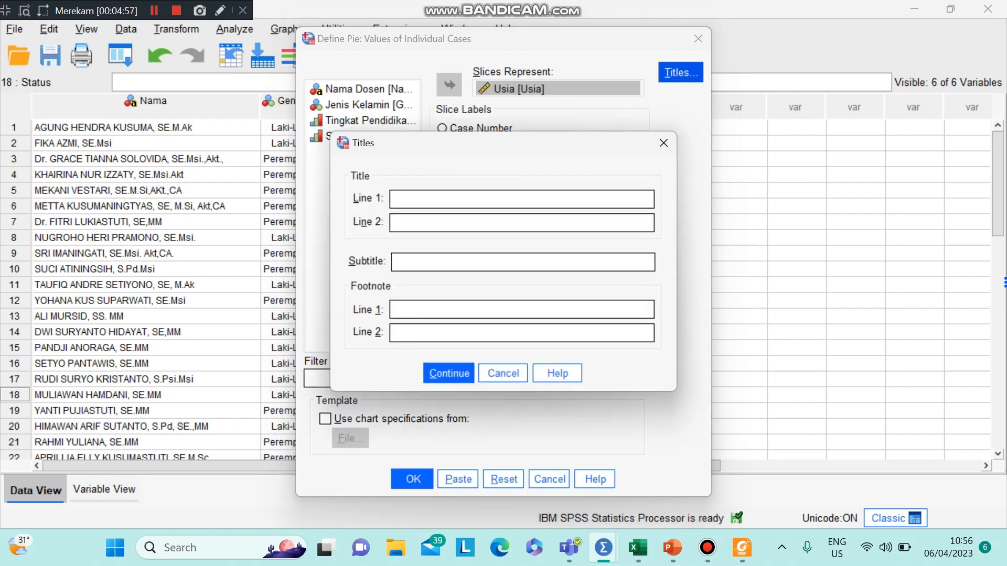
left_click(522, 262)
key("Caps_Lock")
key("Caps_Lock")
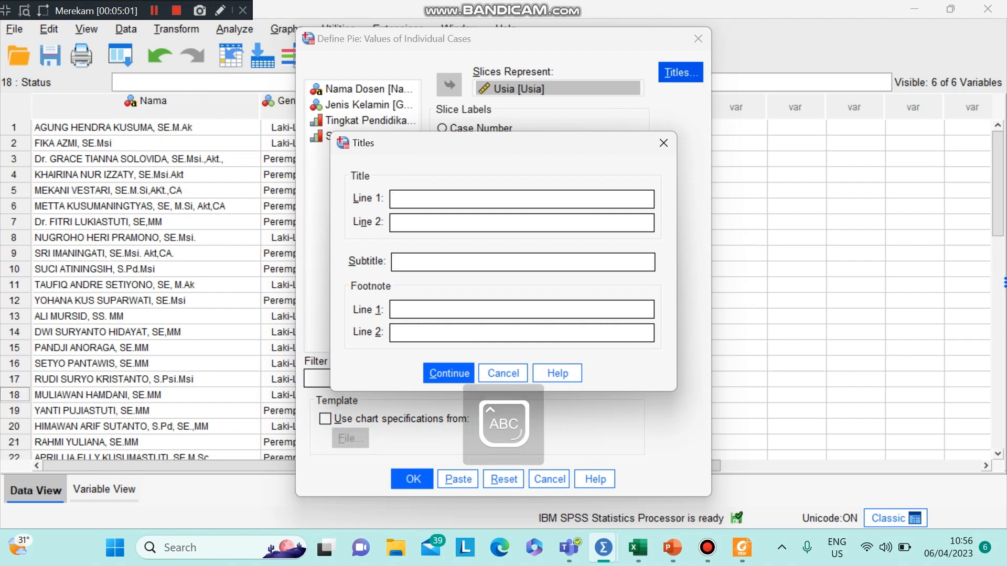
type("DIAGRAM RA")
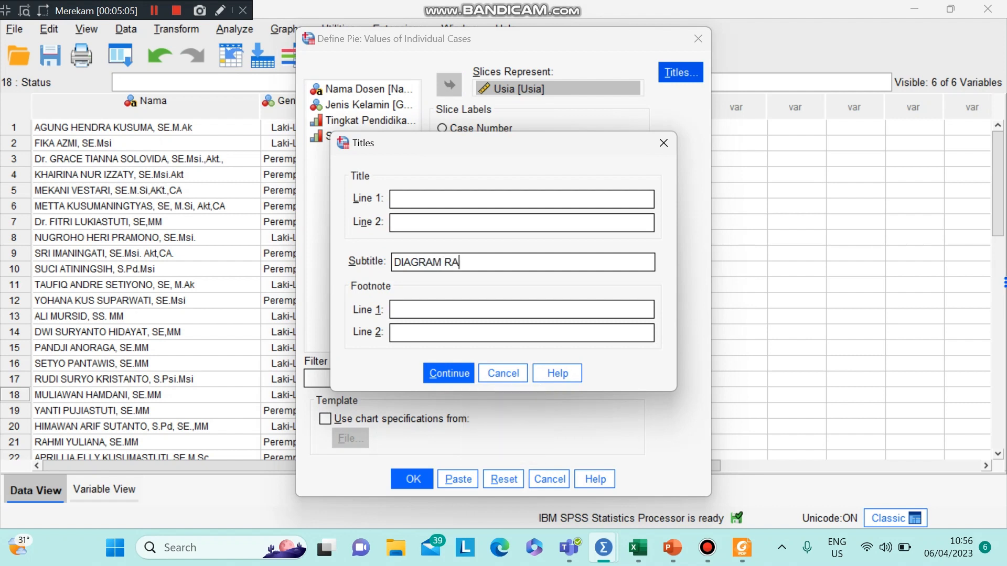
type("TA-RATA USIA DOSE")
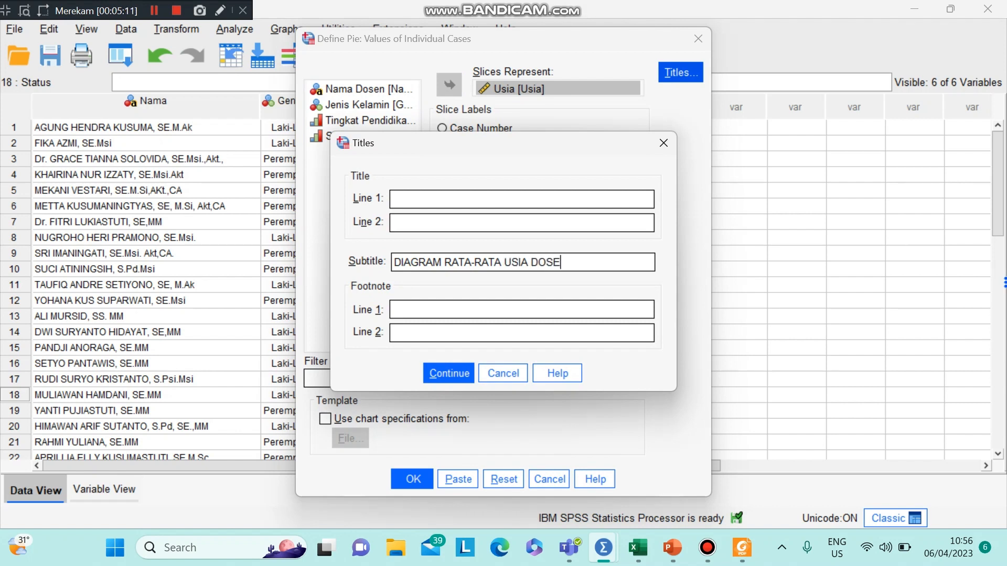
type("N BERDASARKA")
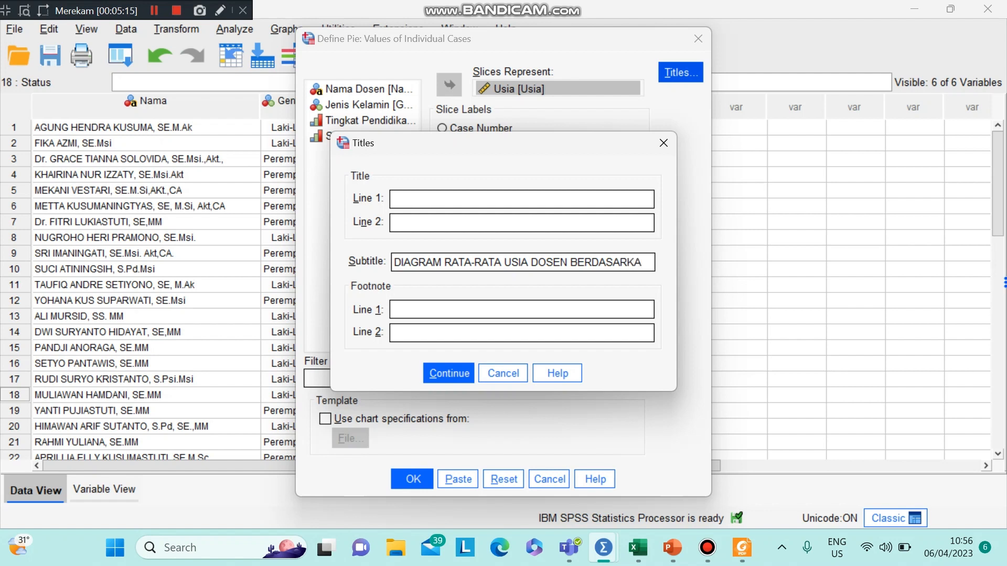
type("N BI")
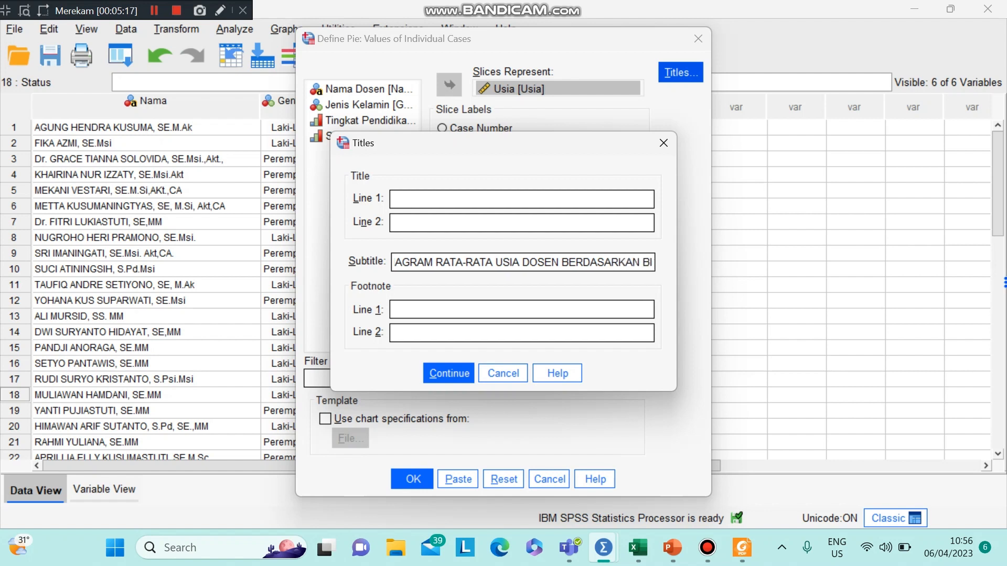
type("DA")
type("NG")
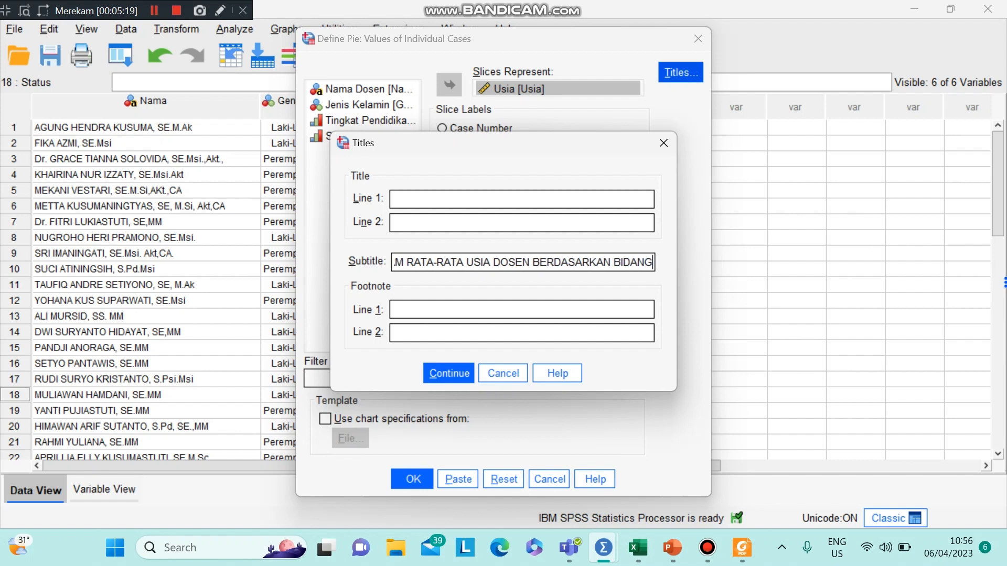
type(" KEAHLIAN")
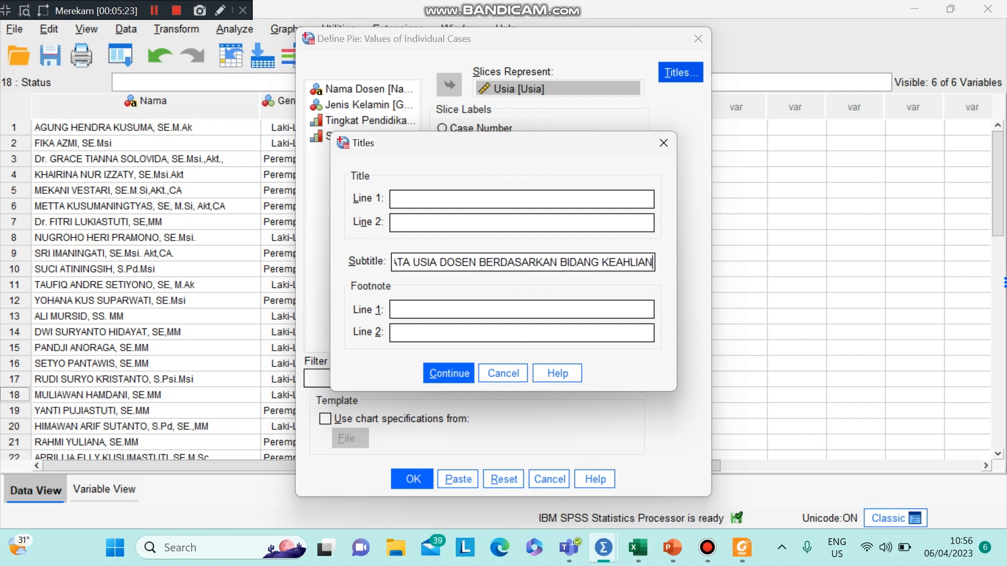
left_click(449, 373)
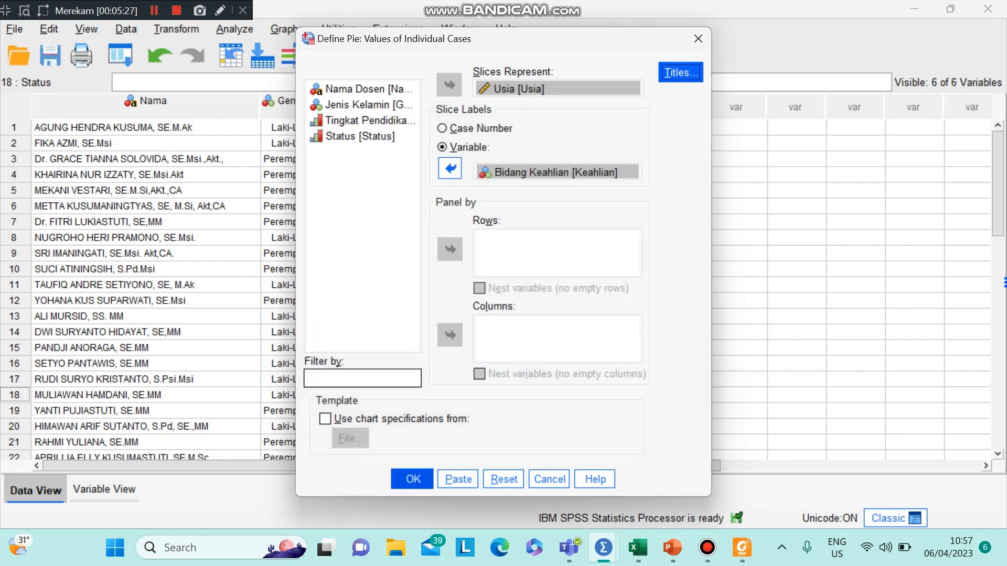
left_click(413, 479)
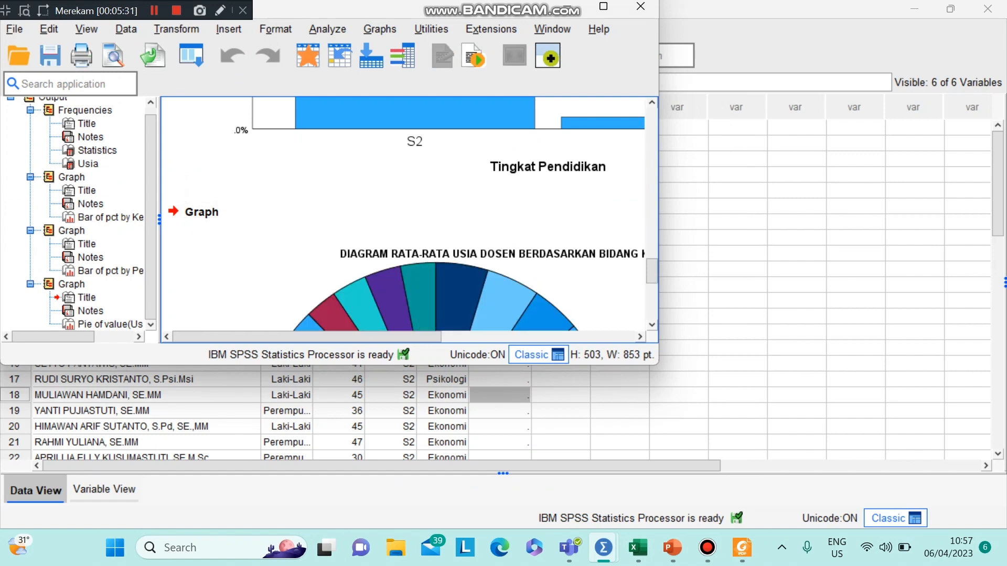
Step: Maximize the output window and review the whole Usia by Bidang Keahlian pie chart with its legend
left_click(604, 6)
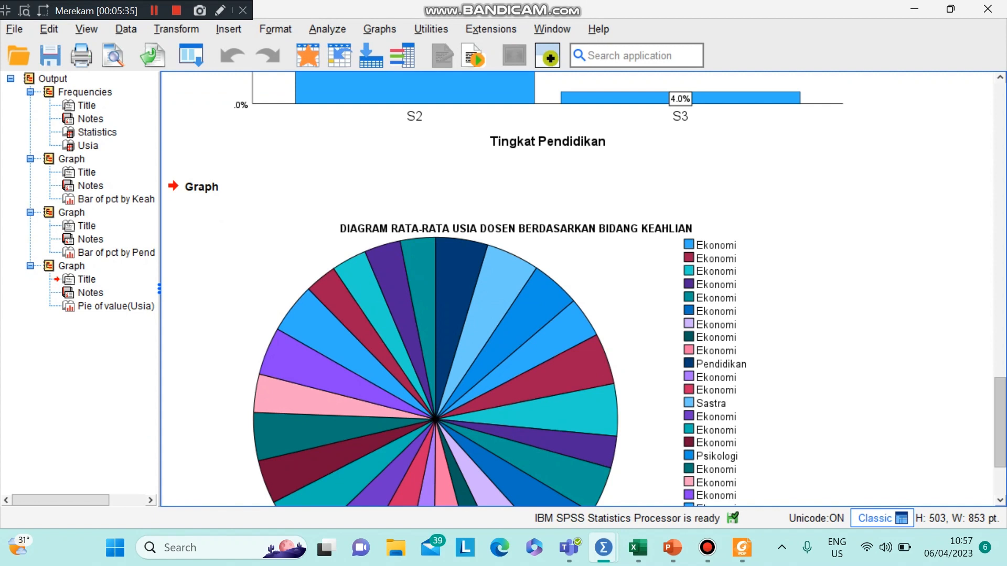
left_click_drag(1000, 423, 1000, 450)
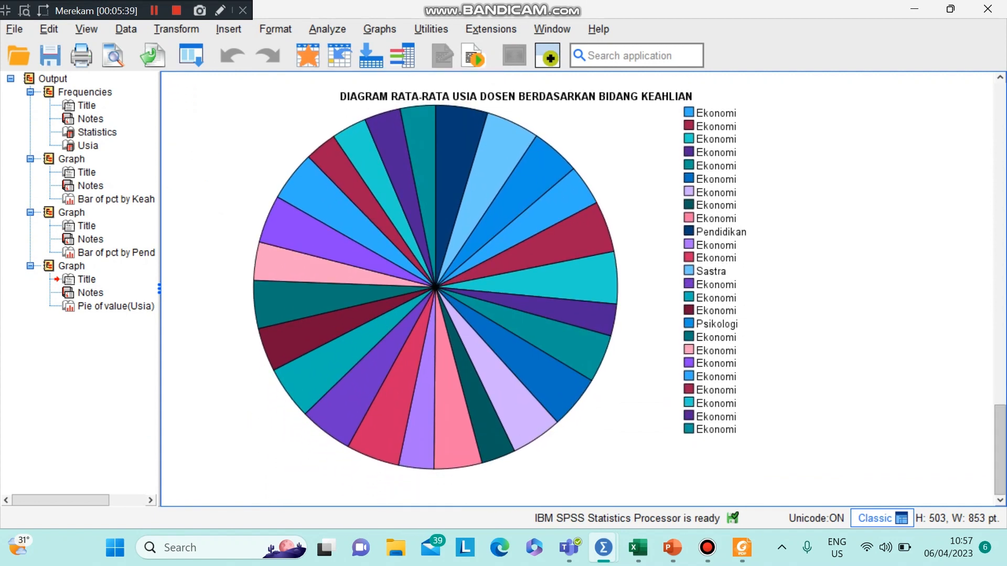
mouse_move(1000, 450)
left_mouse_down()
mouse_move(1001, 425)
mouse_move(1000, 442)
left_mouse_up()
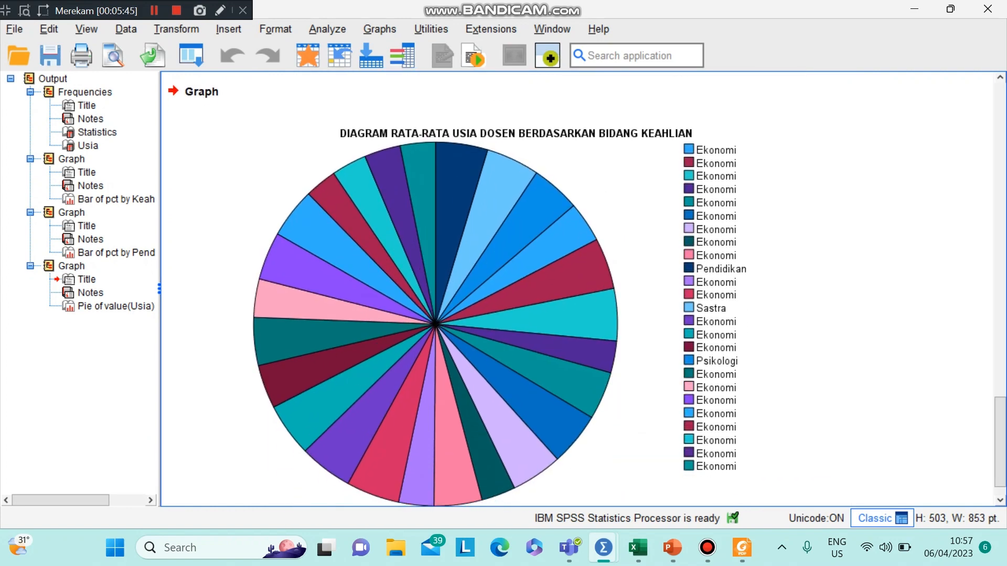
left_click(154, 10)
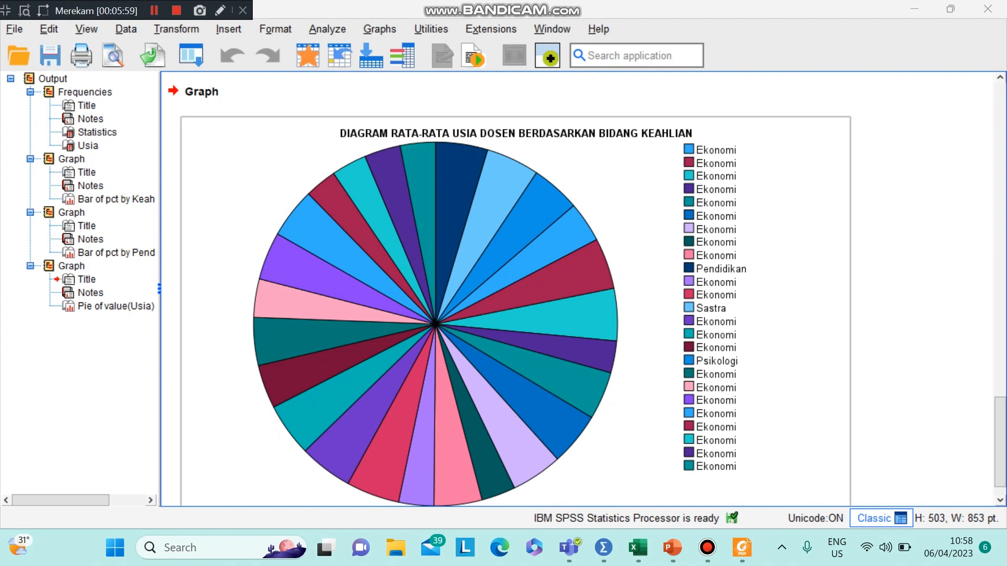
Step: Open the pie chart in the Chart Editor and show data labels on ten consecutive slices, clockwise from the dark blue Pendidikan slice
left_click(516, 312)
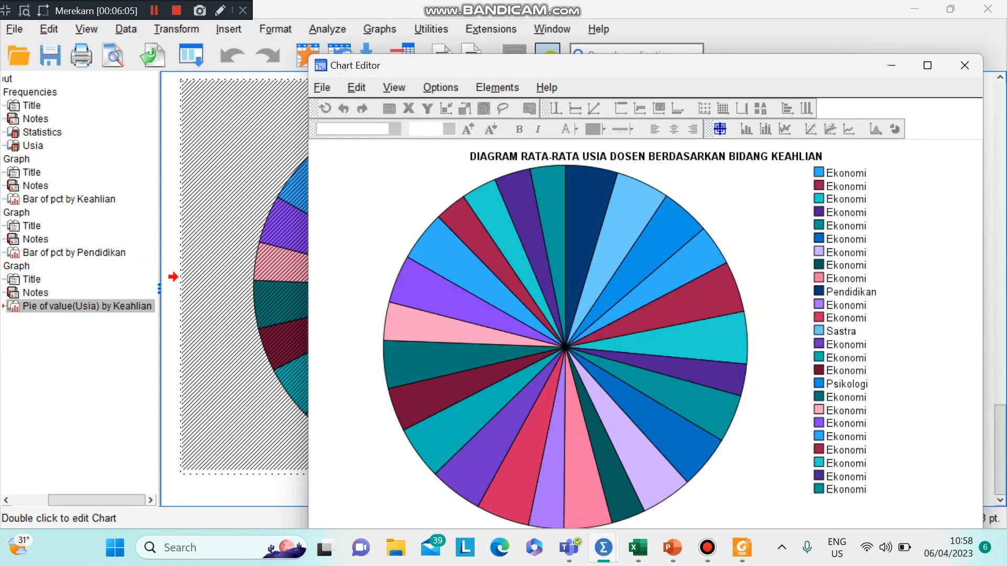
left_click(580, 208)
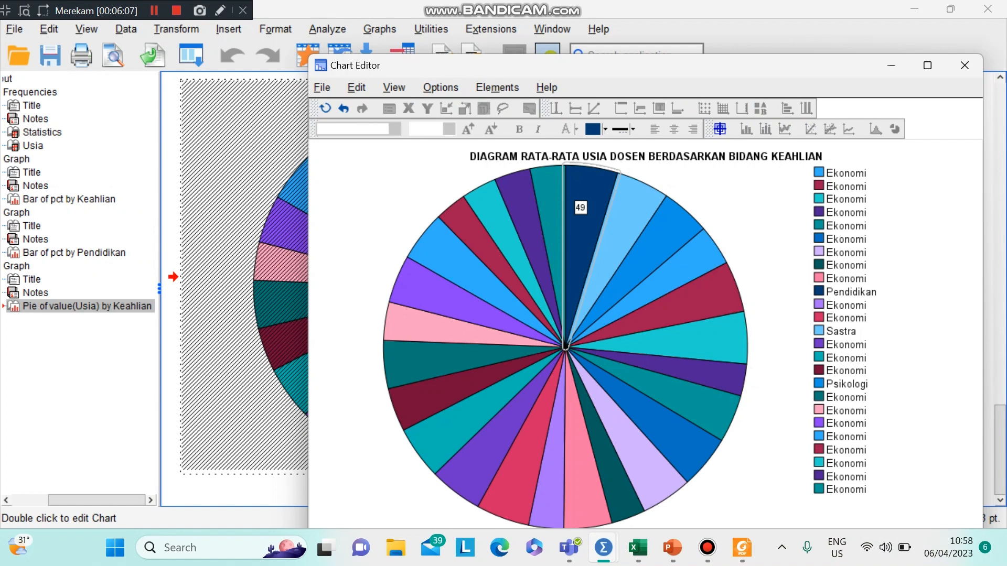
left_click(617, 236)
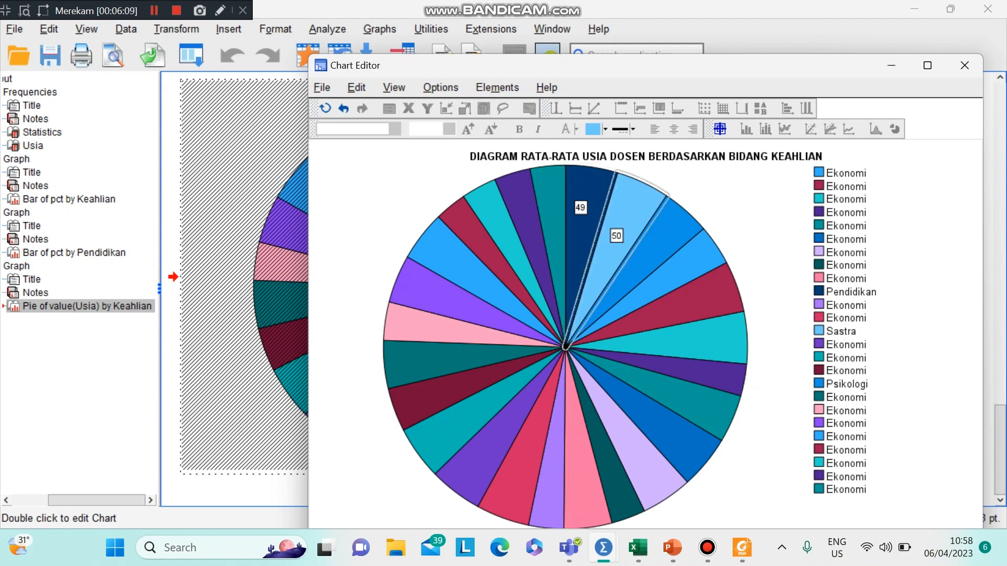
left_click(645, 258)
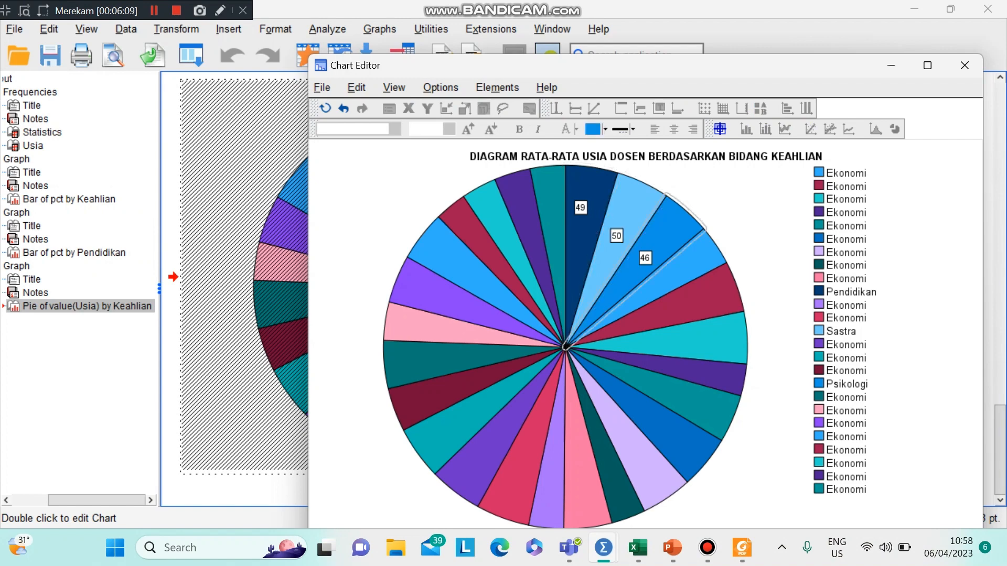
left_click(666, 280)
left_click(685, 308)
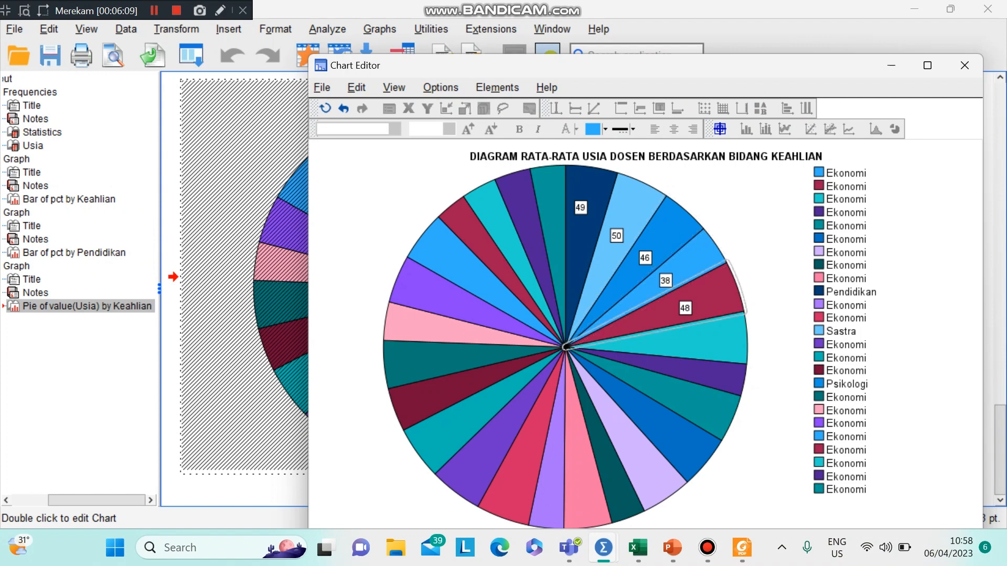
left_click(705, 343)
left_click(684, 370)
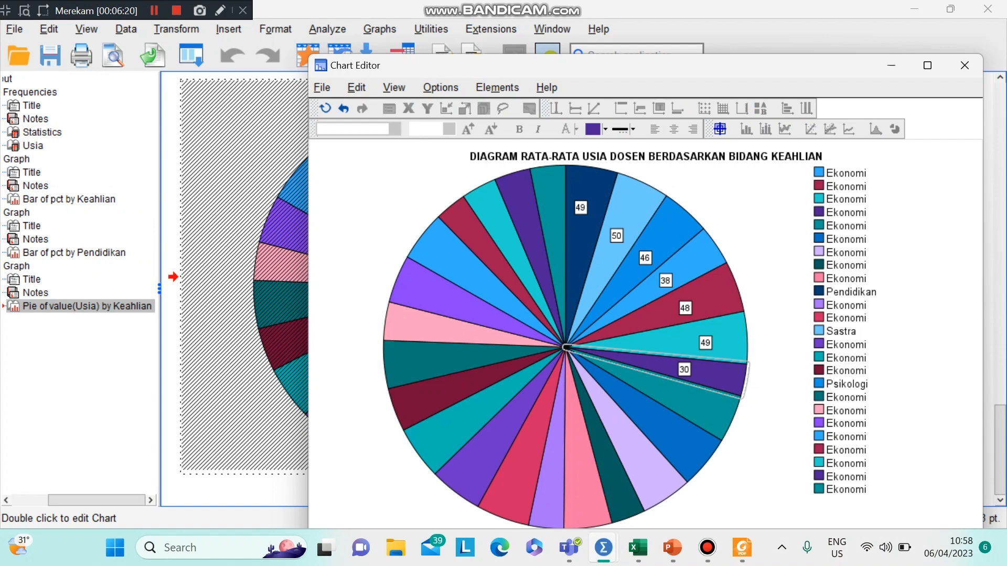
left_click(680, 397)
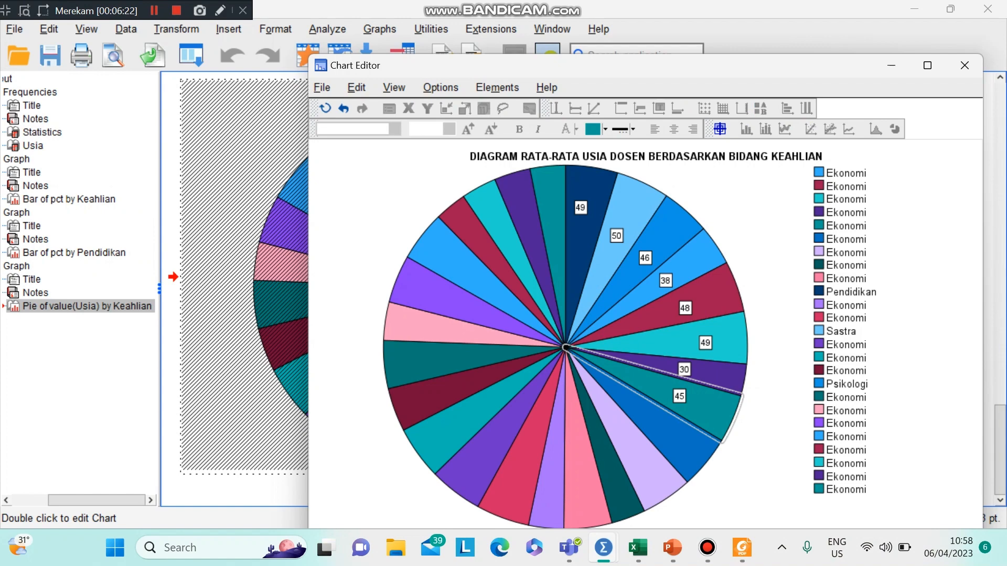
left_click(659, 425)
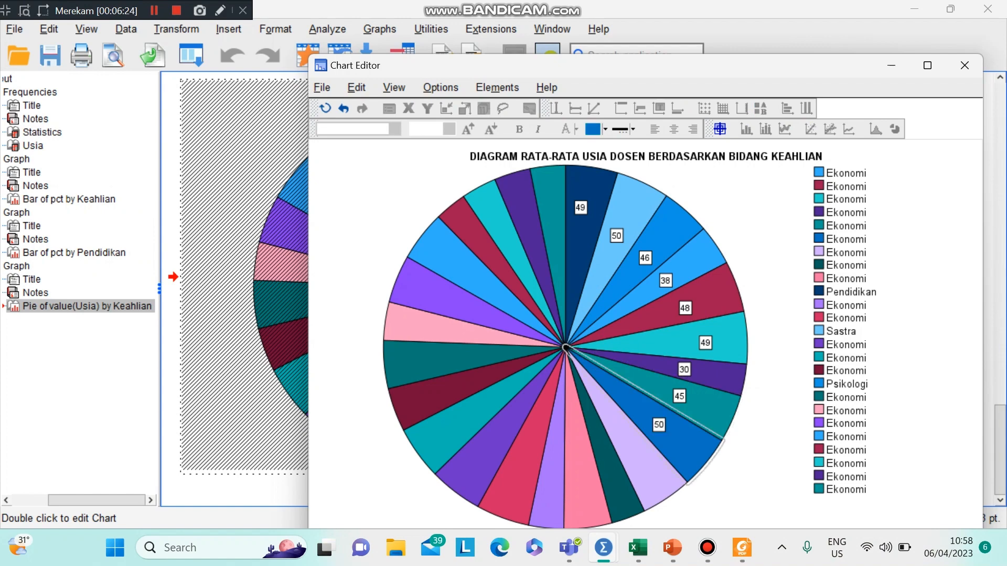
left_click(633, 450)
left_click(155, 10)
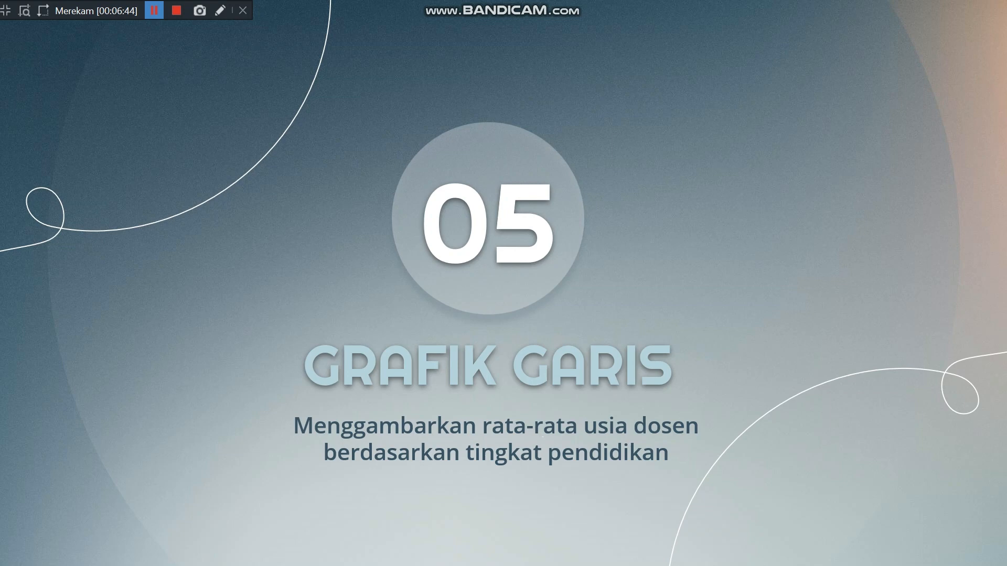
Step: Return to the lecturer data in SPSS and start defining a simple line chart using values of individual cases
key("alt+Tab")
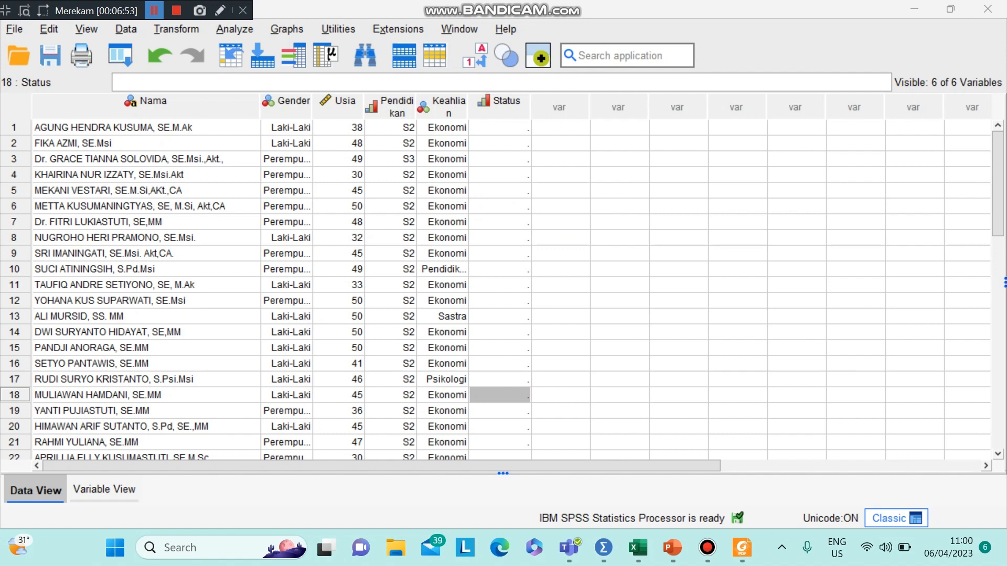
left_click(287, 30)
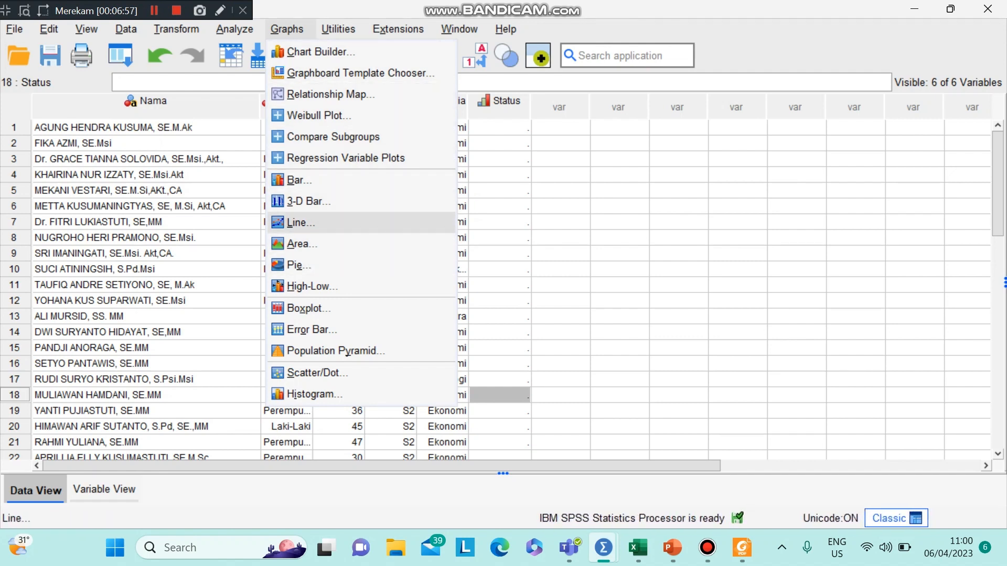
left_click(301, 223)
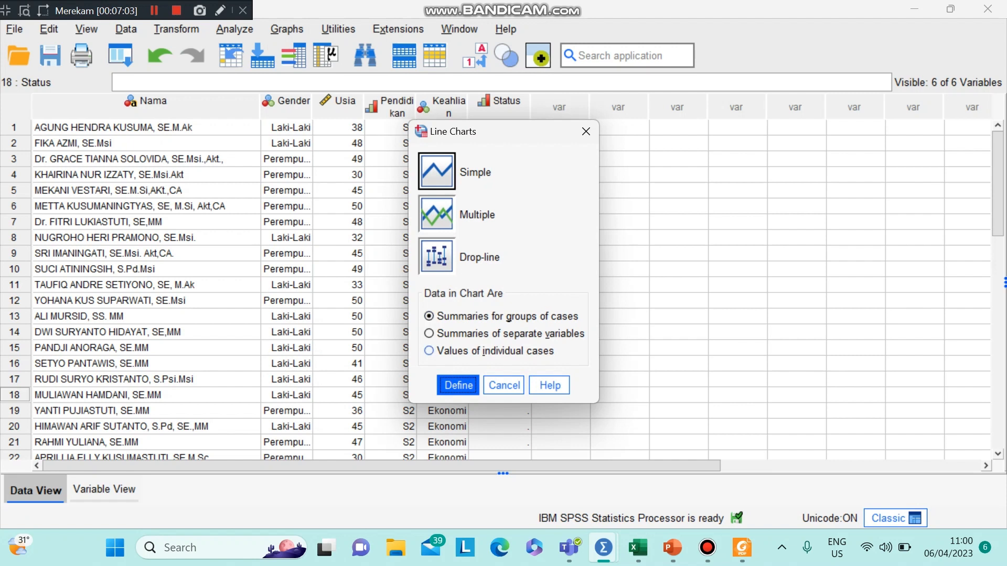
left_click(429, 351)
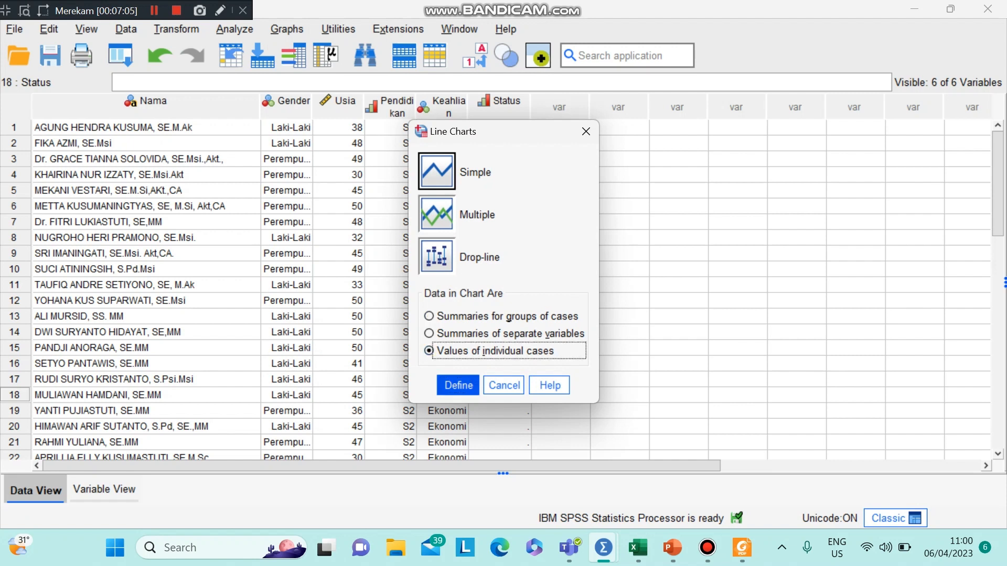
left_click(458, 386)
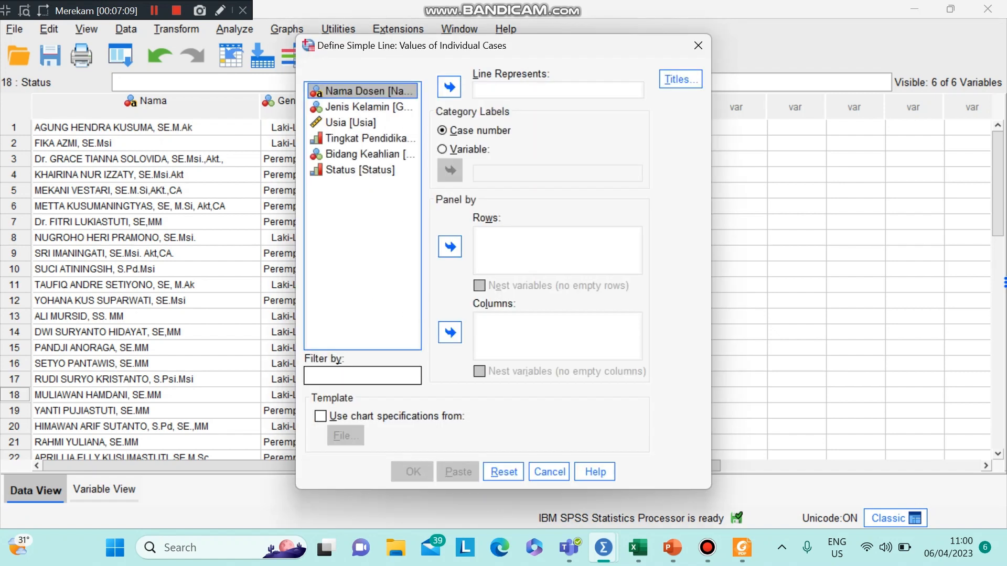
Step: Set Usia as the variable the line represents and label the categories by the variable Tingkat Pendidikan
left_click(362, 123)
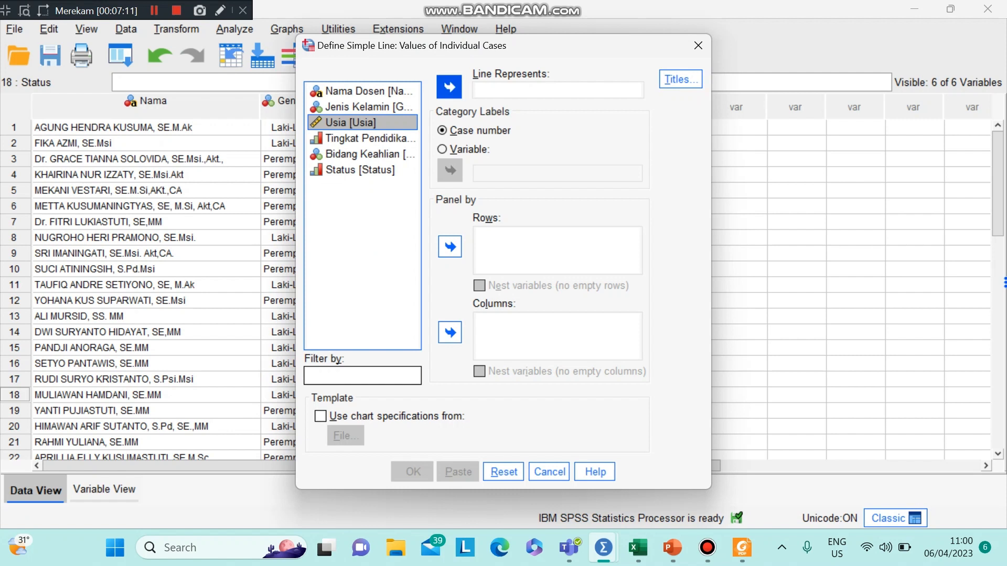
left_click(449, 87)
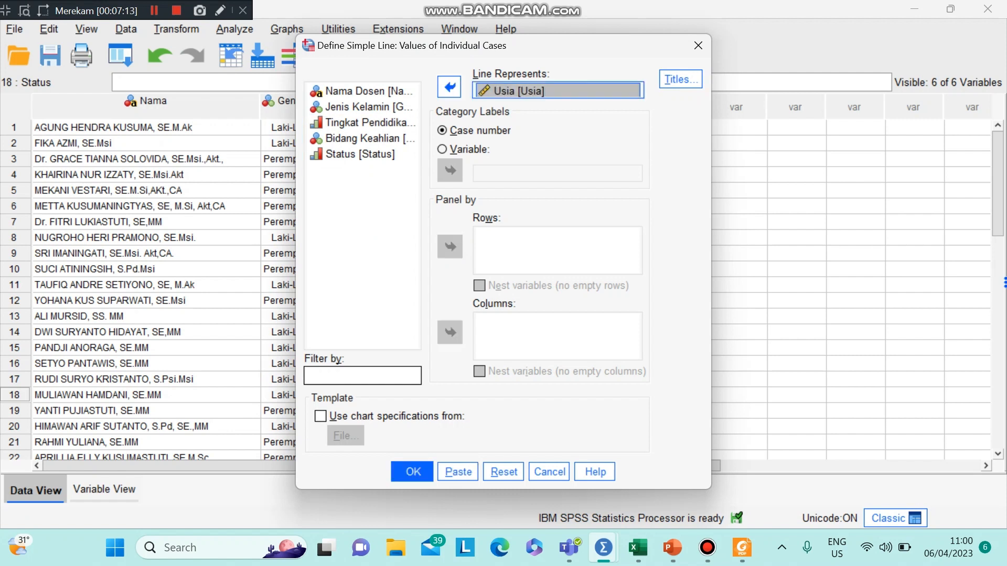
left_click(443, 149)
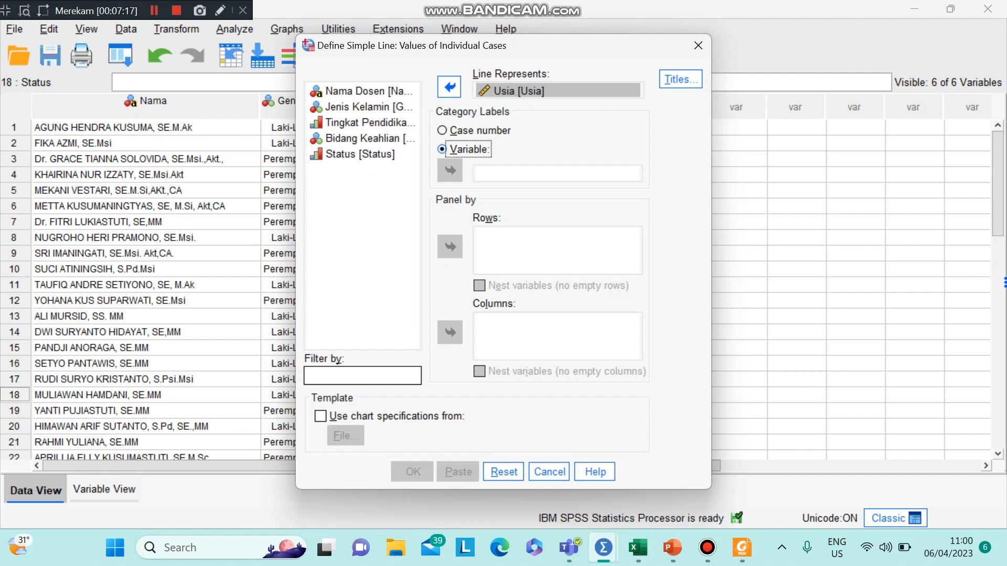
left_click(363, 123)
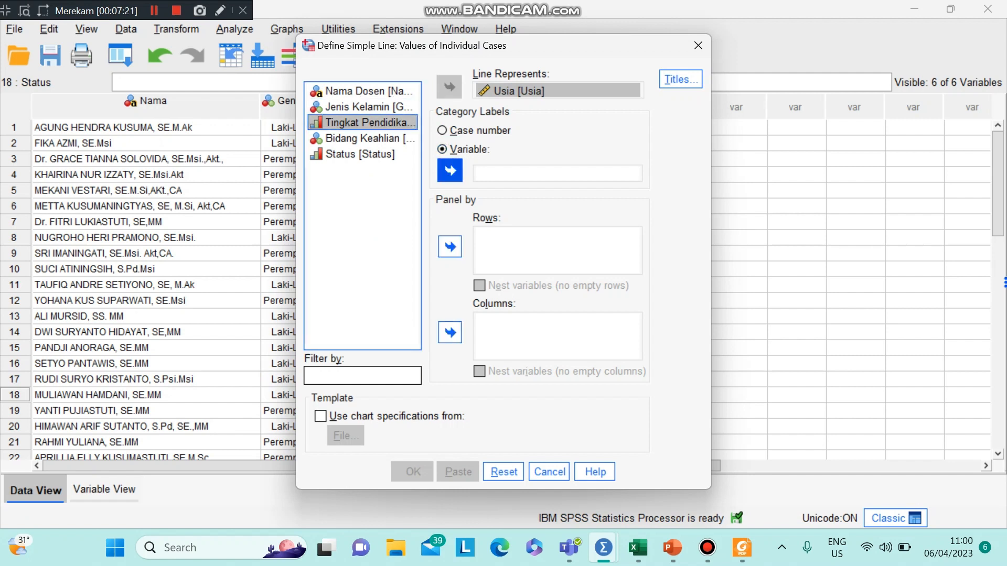
left_click(450, 170)
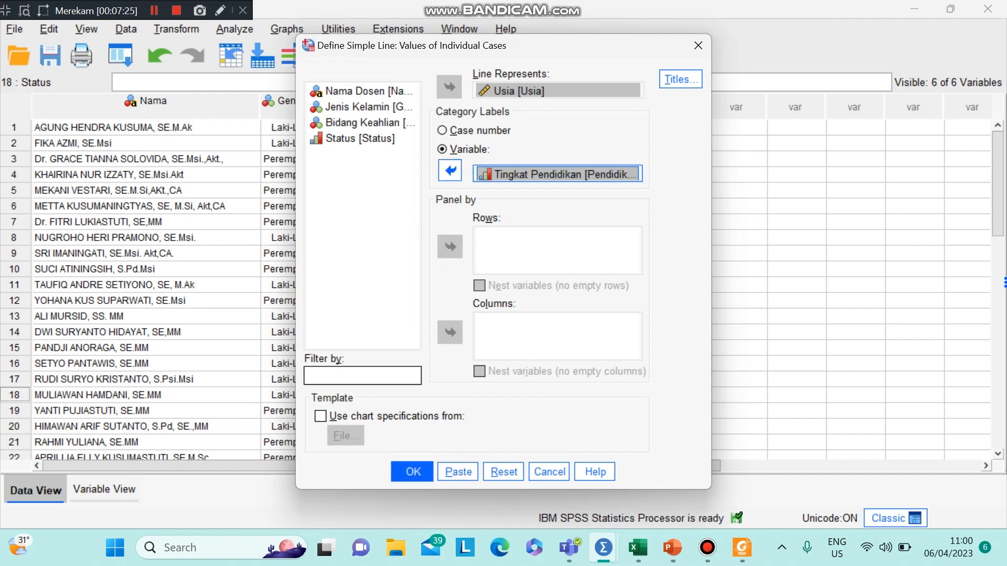
Step: Subtitle the line chart "GRAFIK RATA-RATA USIA DOSEN BERDASARKAN TINGKAT PENDIDIKAN" and generate it
left_click(680, 79)
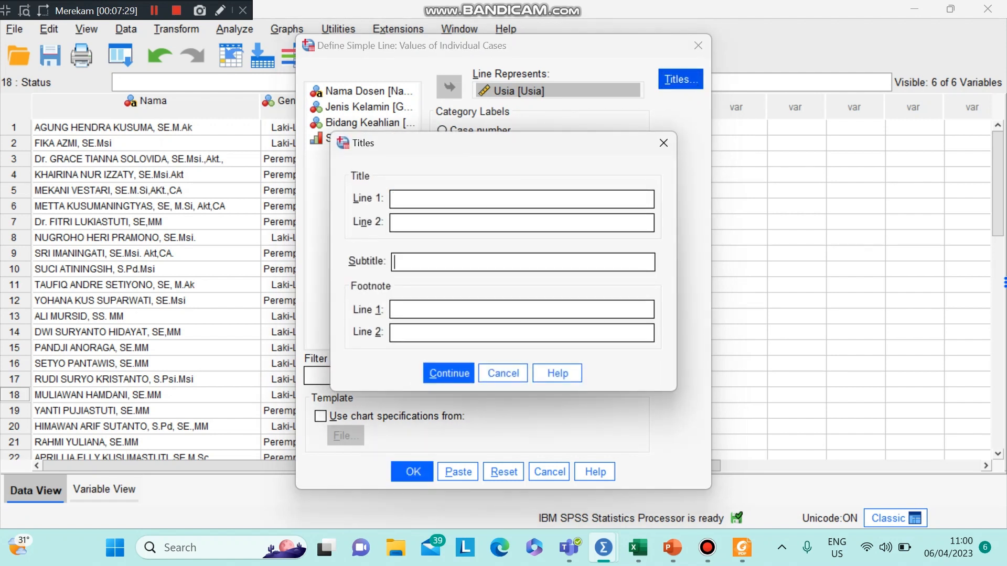
type("GRAFIK RATA-")
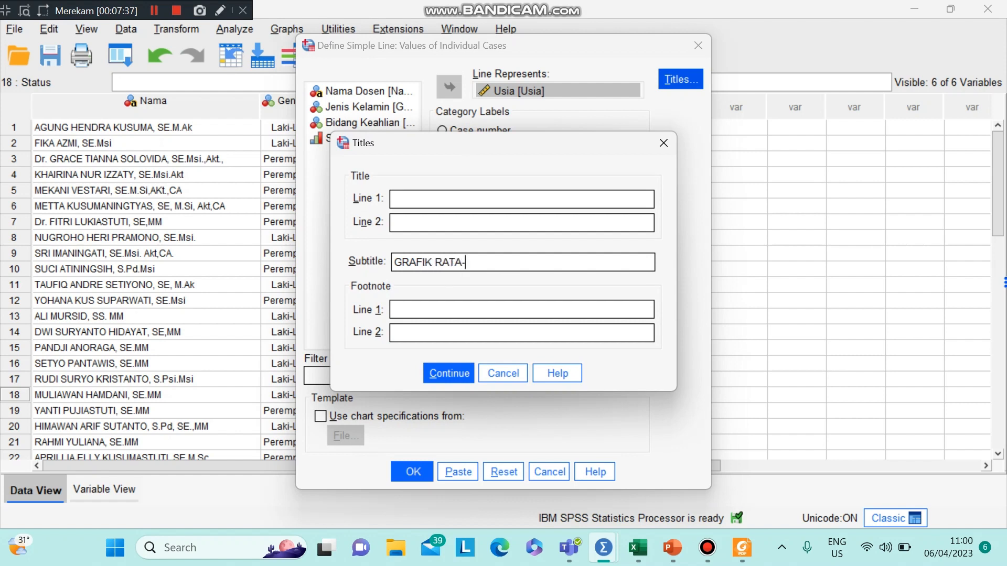
type("RATA USIA DOSEN BE")
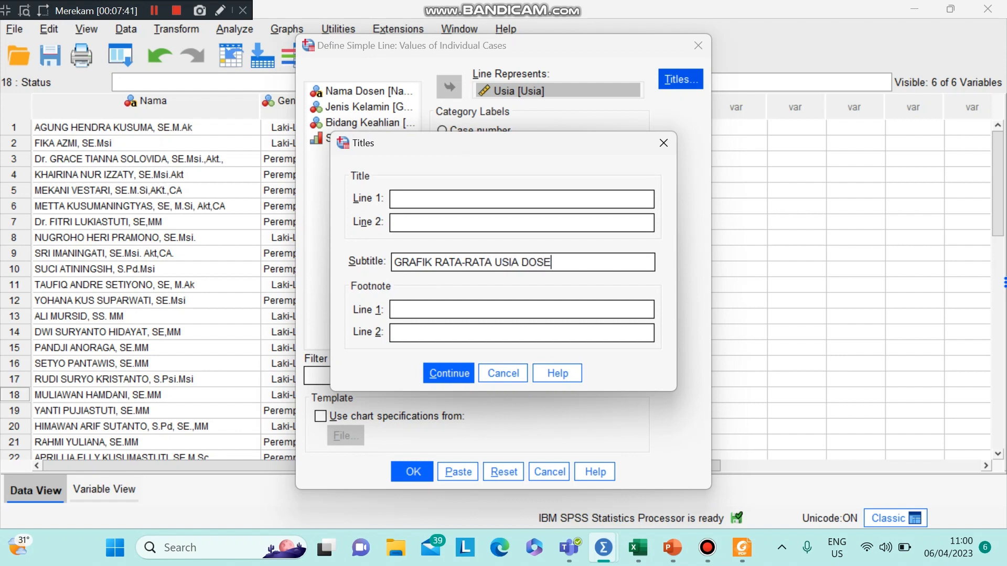
type("ASARKA")
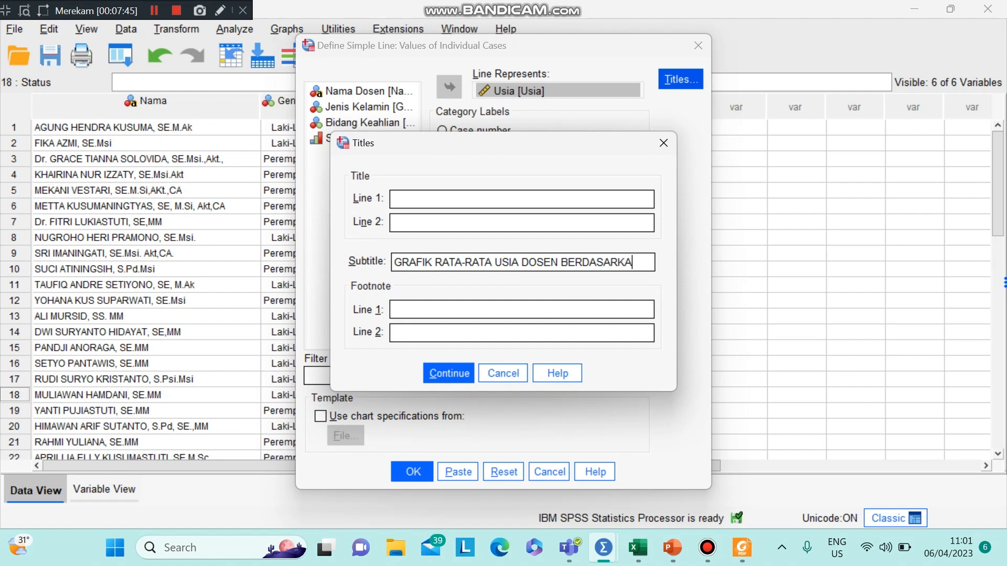
type("N TINGKA")
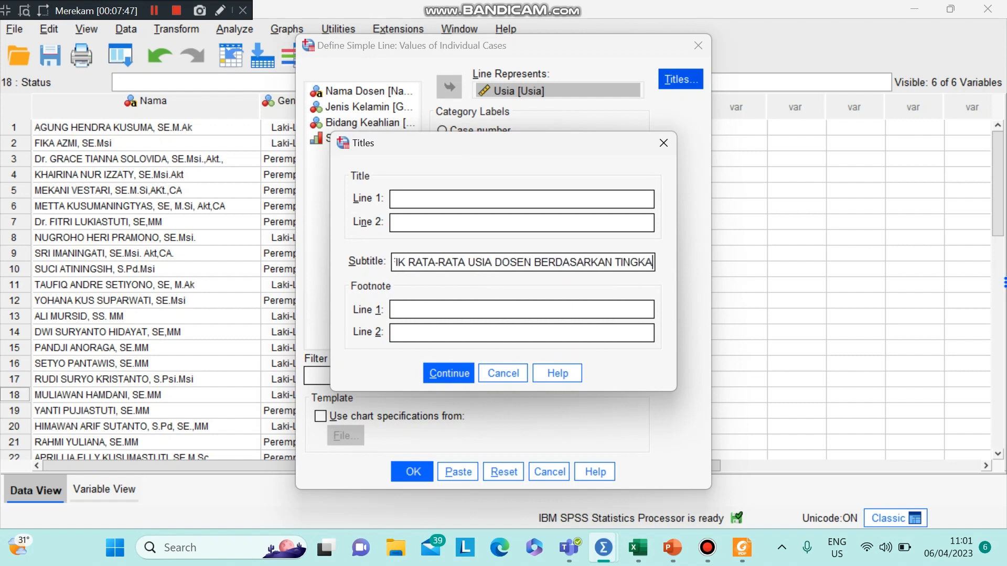
type("T PEND")
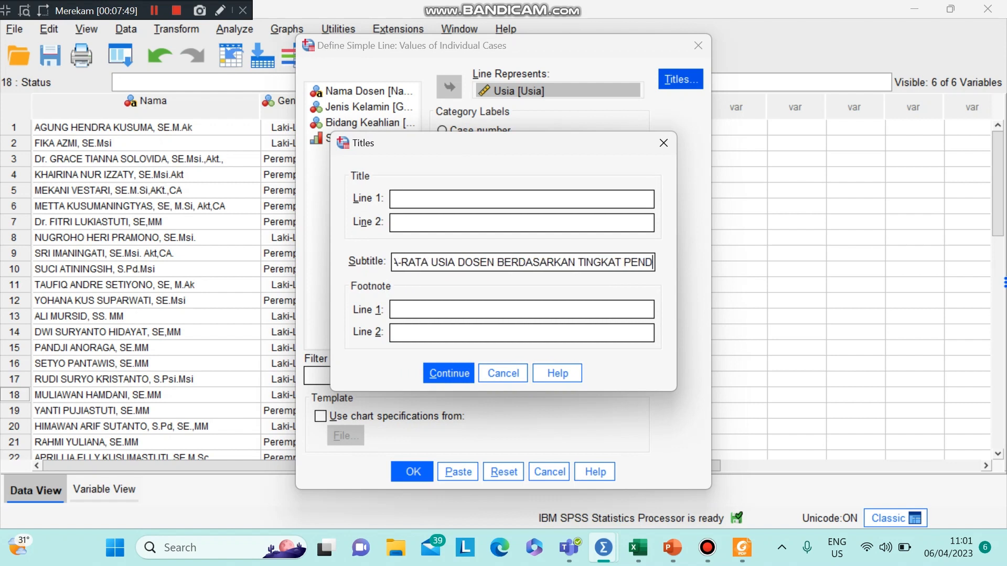
type("IDIKAN")
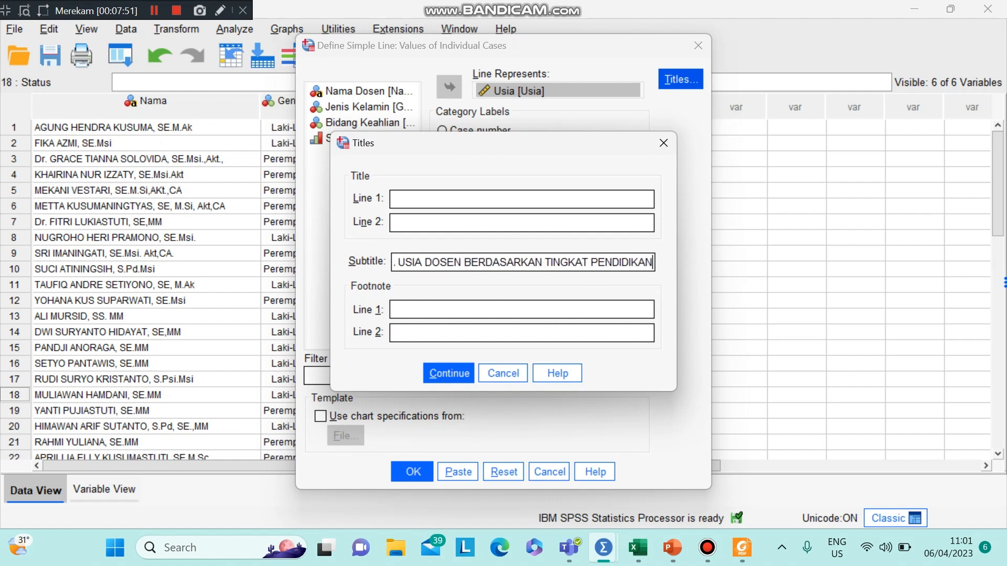
key("Return")
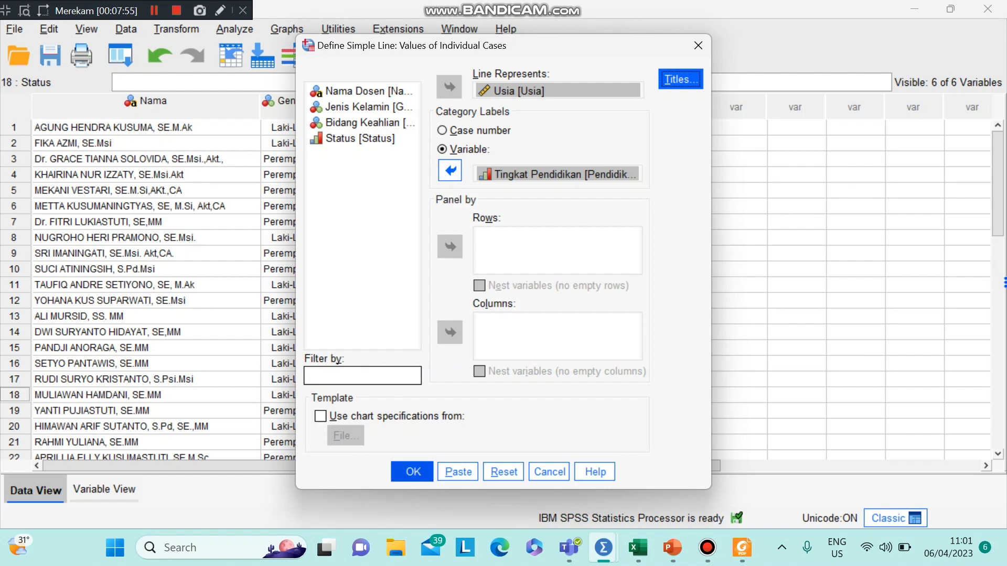
left_click(412, 472)
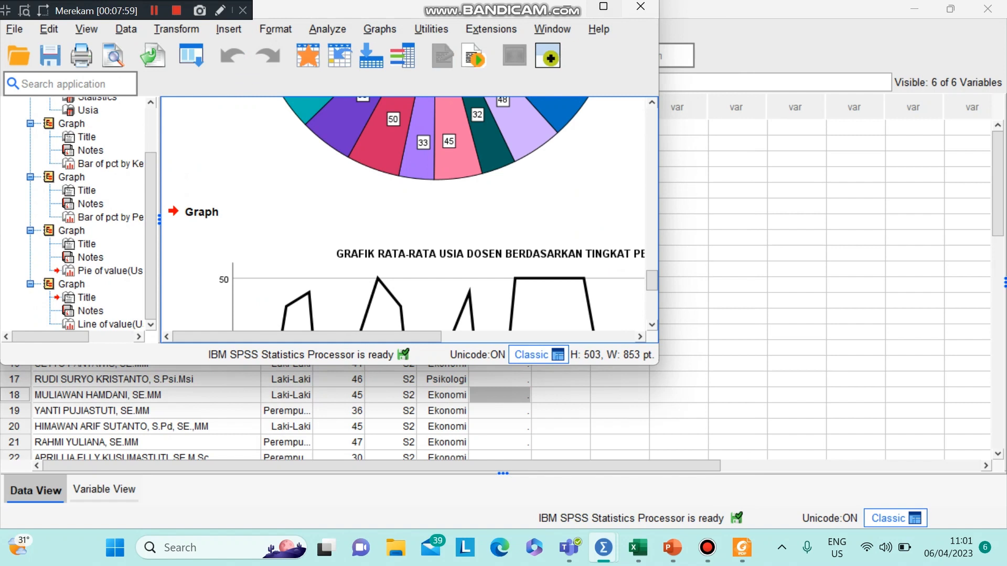
Step: Maximize the output window and show data labels on the line chart's points in the Chart Editor, closing the editor when finished
left_click(603, 7)
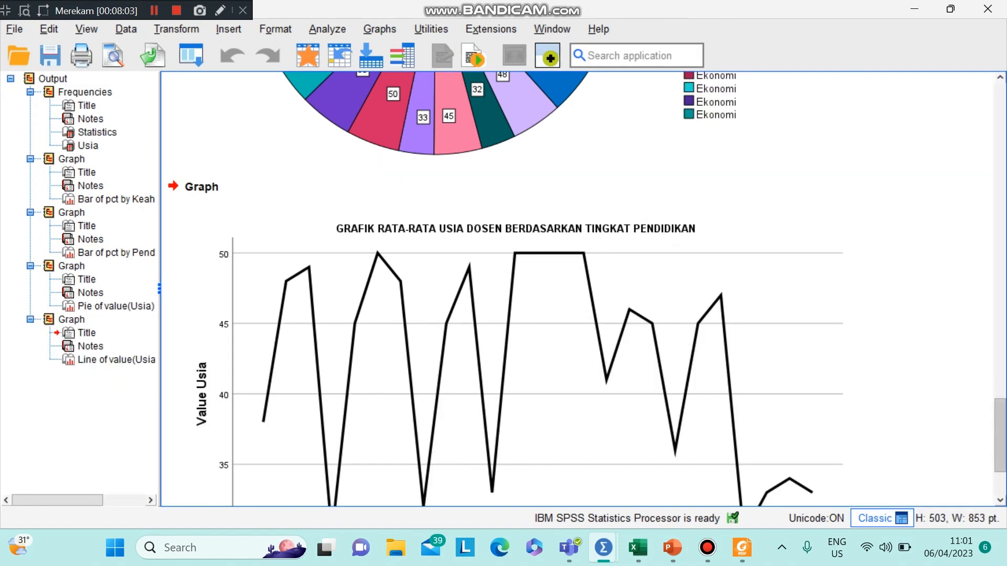
scroll(582, 286, "down", 3)
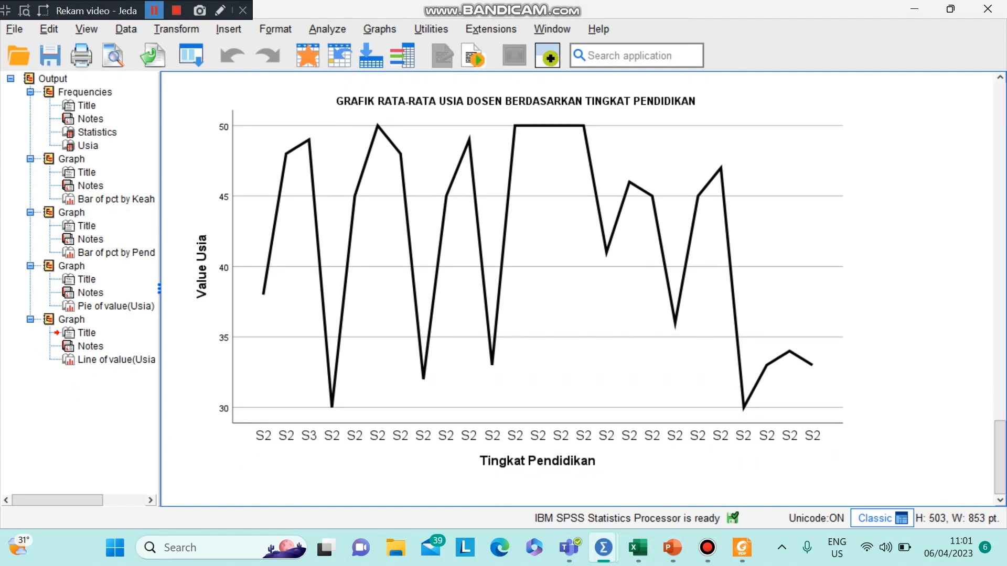
left_click(154, 10)
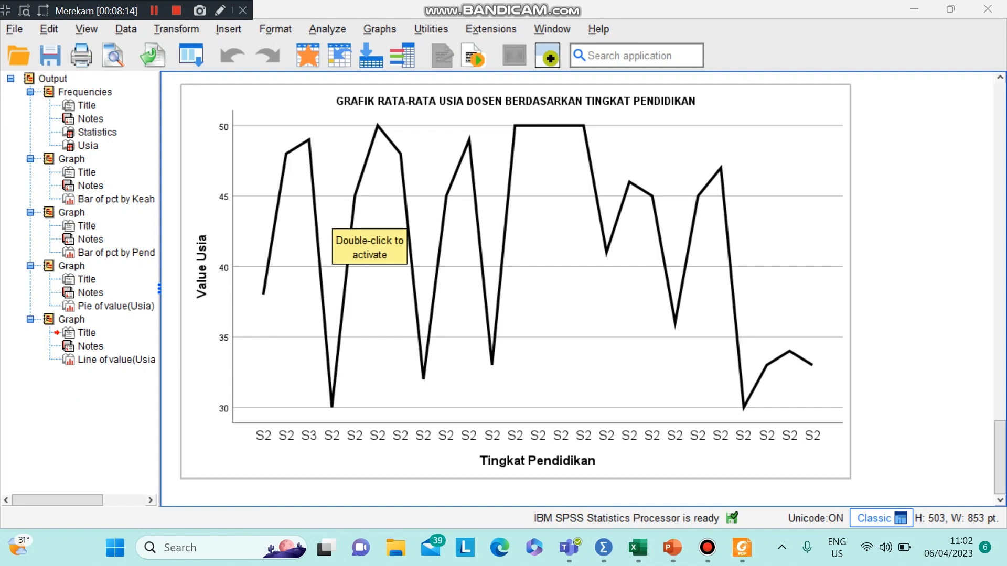
left_click(334, 221)
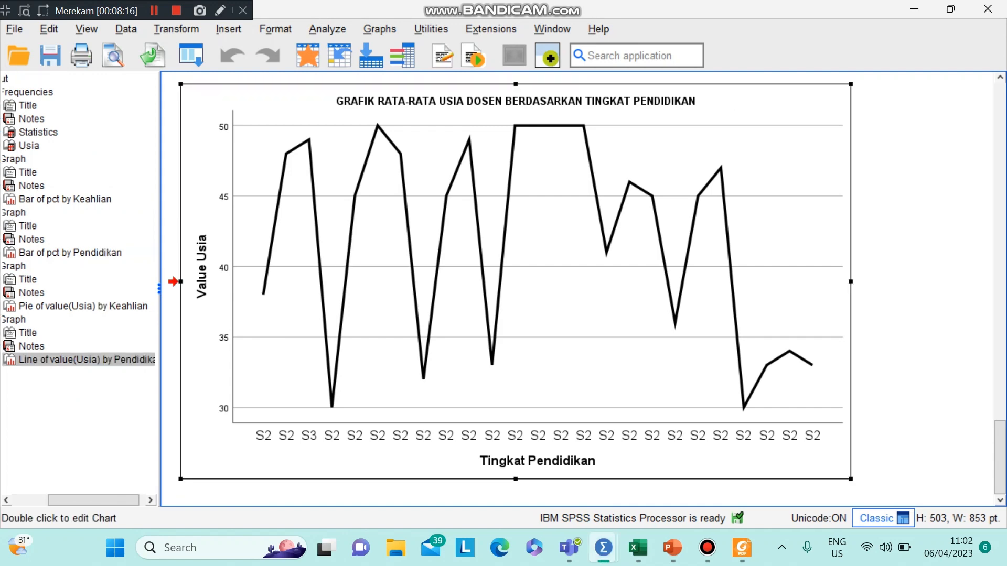
double_click(333, 220)
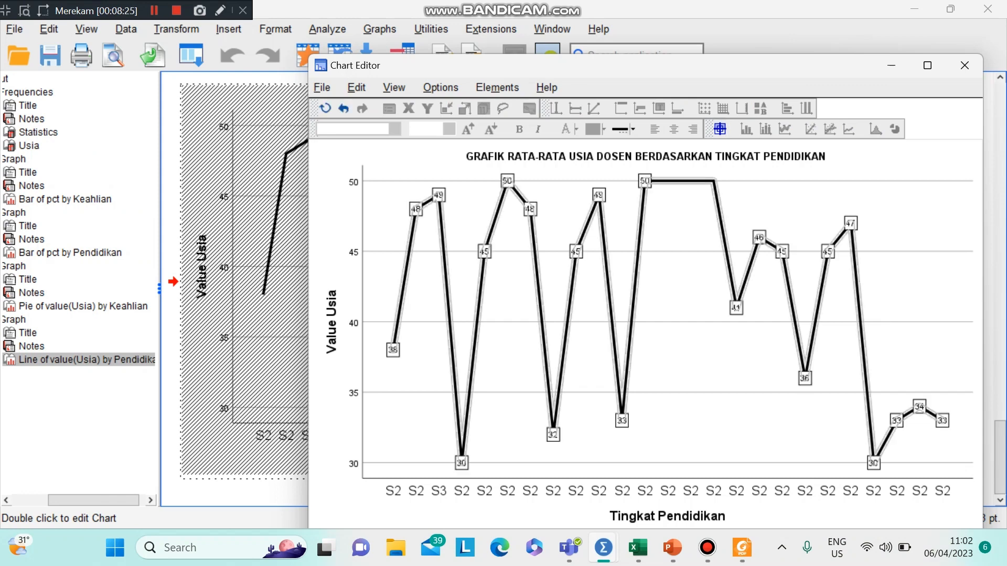
left_click(965, 66)
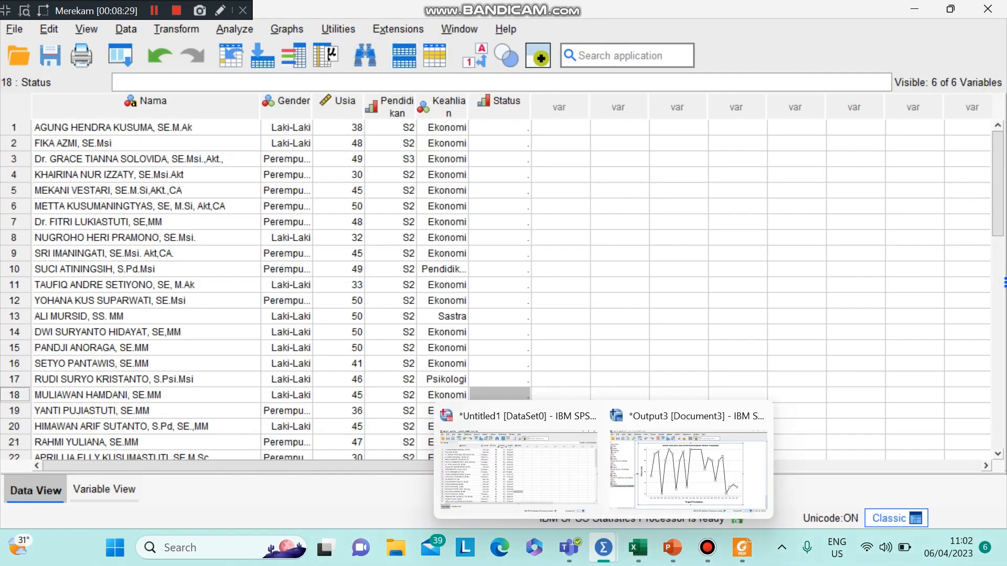
Step: Return to the output document and review all results from the line chart back up to the Usia frequency statistics
left_click(687, 461)
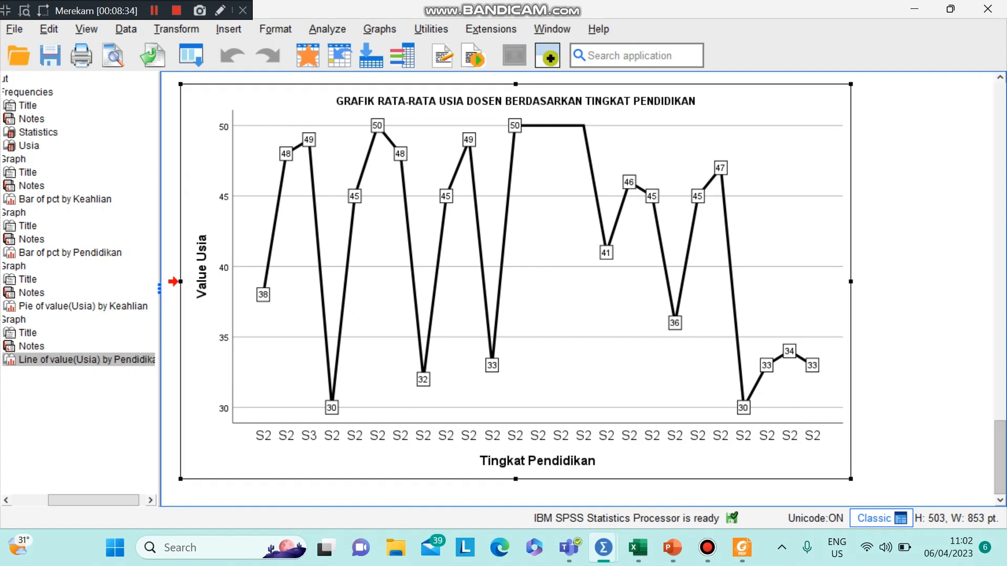
scroll(584, 288, "up", 3)
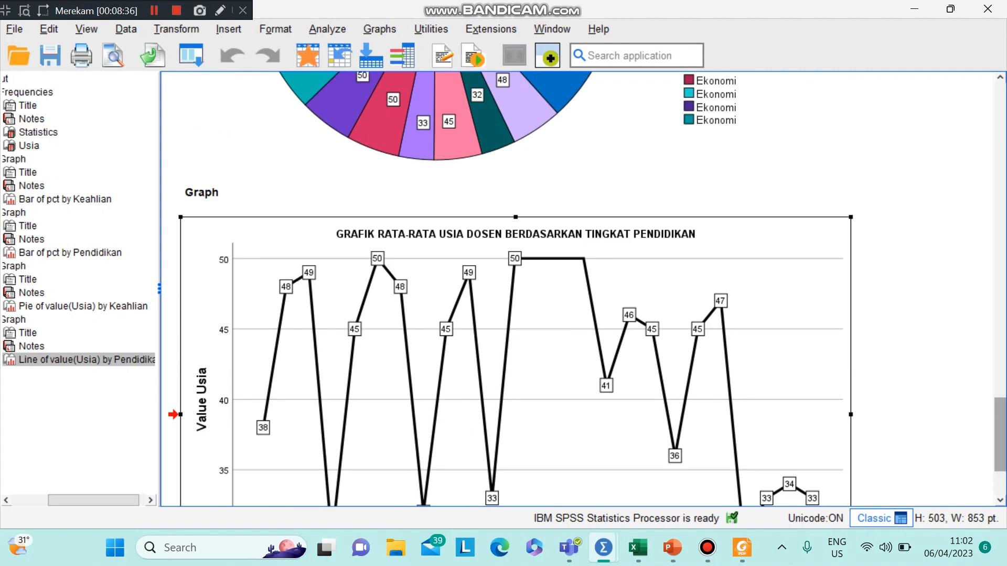
scroll(584, 288, "up", 8)
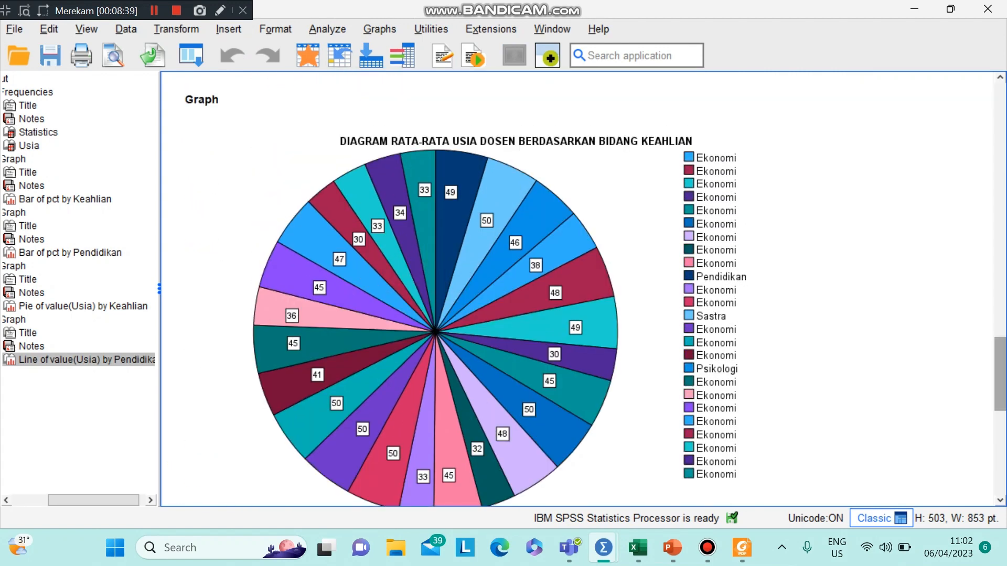
scroll(583, 288, "up", 11)
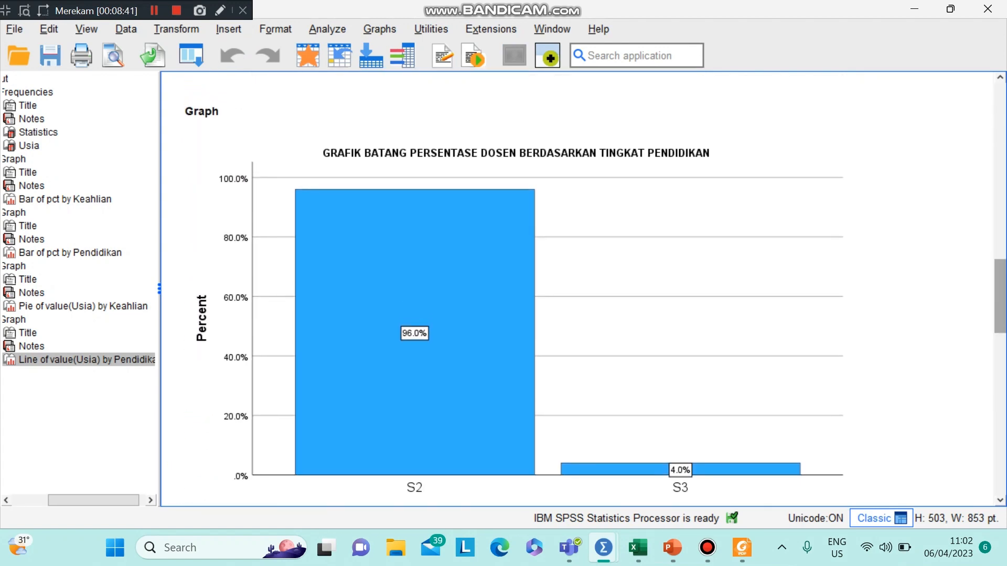
scroll(583, 288, "up", 20)
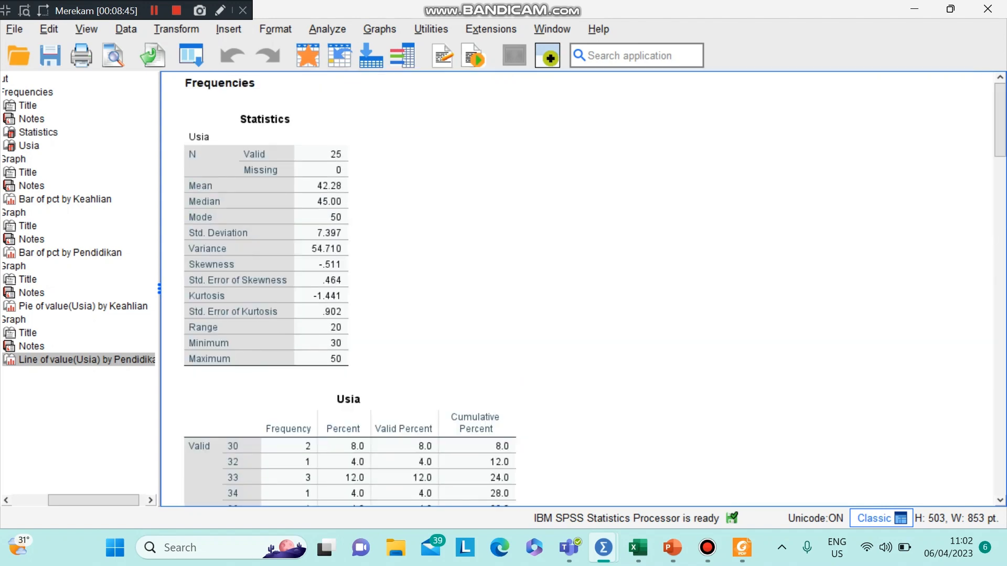
left_click(154, 10)
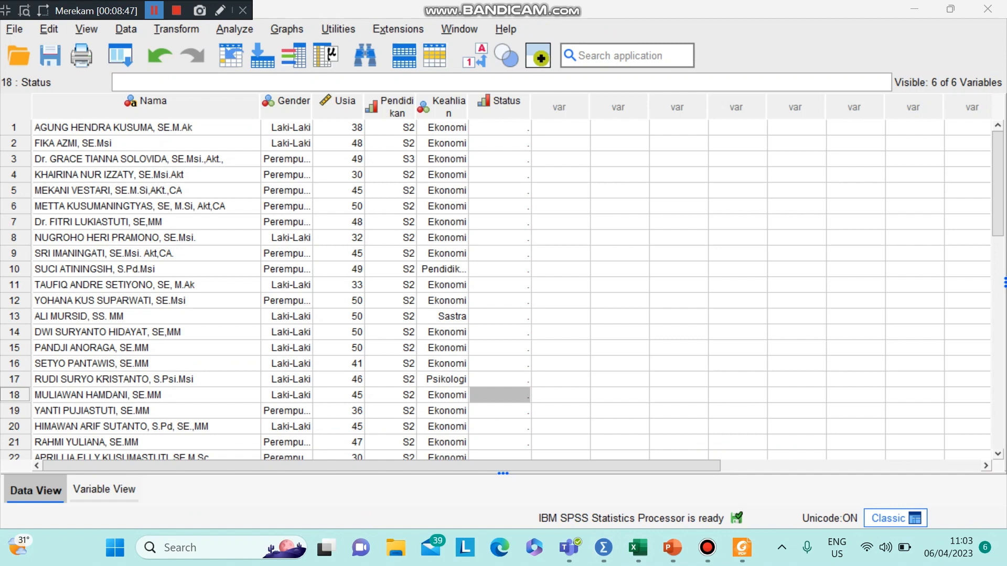